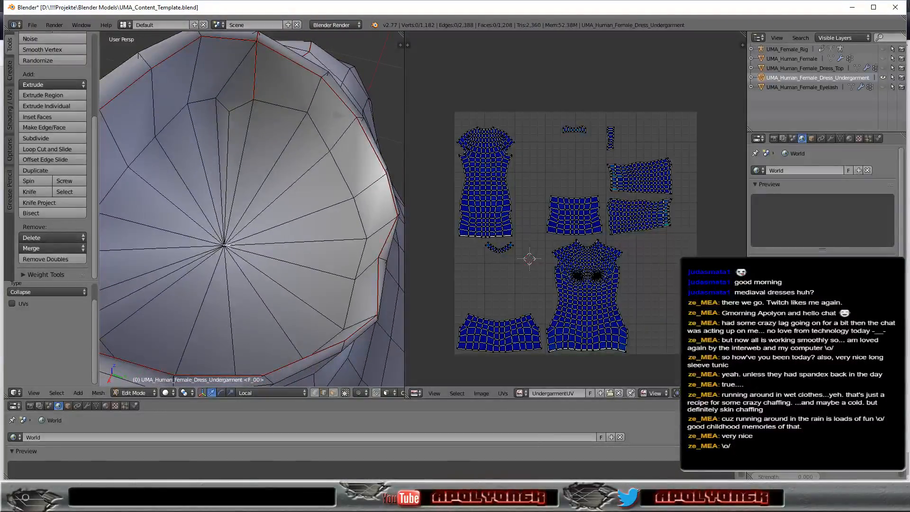
Step: Select the centre vertex of the undergarment's collapsed neck opening in vertex select mode and smooth it three times
{"action": "left_click", "coordinate": [314, 393]}
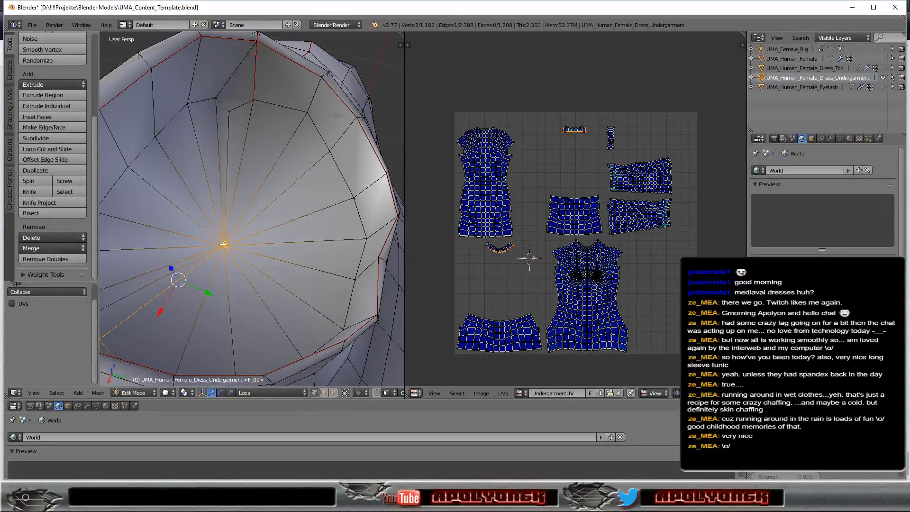
{"action": "right_click", "coordinate": [354, 197]}
{"action": "middle_click_drag", "start_coordinate": [243, 251], "coordinate": [253, 116]}
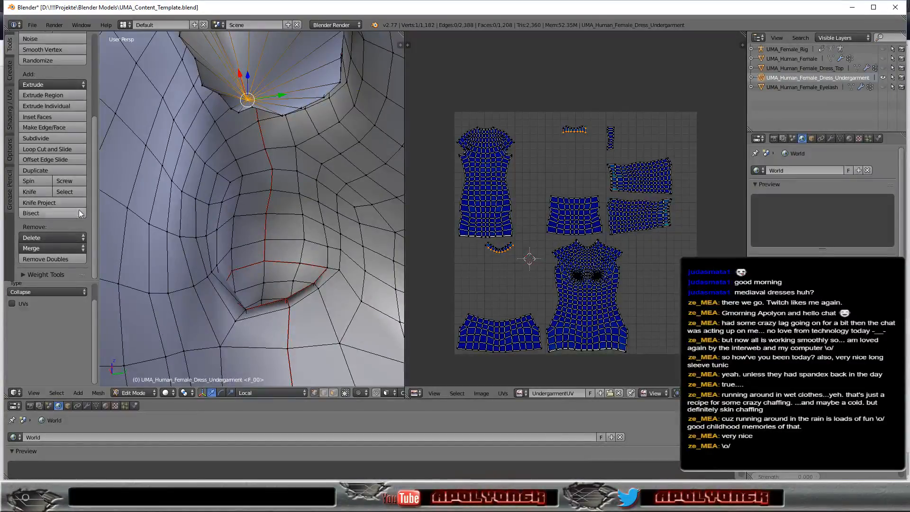
{"action": "left_click", "coordinate": [52, 50]}
{"action": "left_click", "coordinate": [52, 50]}
{"action": "left_click", "coordinate": [52, 49]}
Step: Examine the smoothed cap inside the undergarment's collar from above, from the front and up close
{"action": "middle_click_drag", "start_coordinate": [185, 79], "coordinate": [283, 211]}
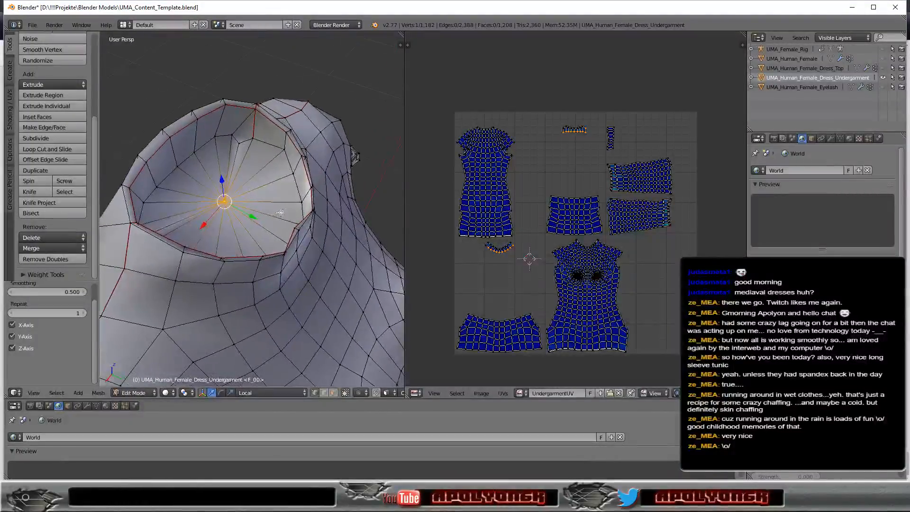
{"action": "scroll", "coordinate": [290, 194], "scroll_direction": "down", "scroll_amount": 3}
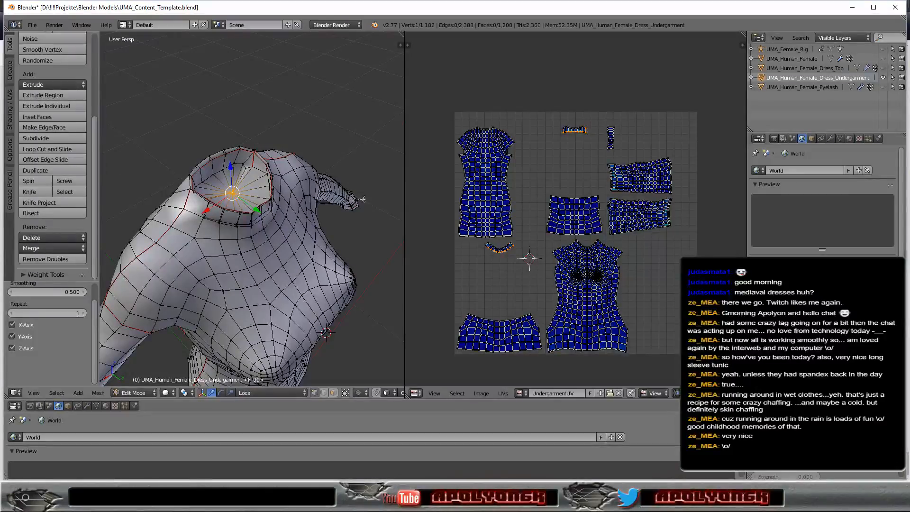
{"action": "middle_click_drag", "start_coordinate": [359, 219], "coordinate": [291, 147]}
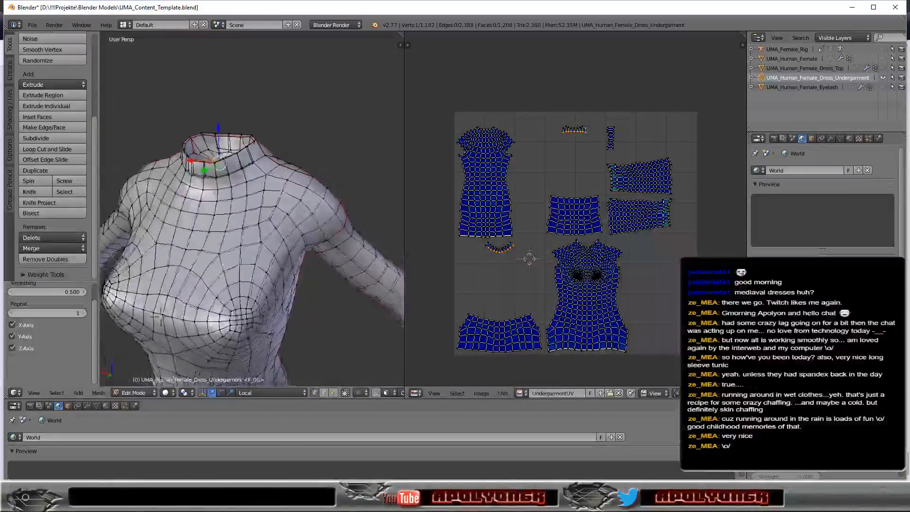
{"action": "middle_click_drag", "start_coordinate": [332, 228], "coordinate": [299, 150]}
{"action": "scroll", "coordinate": [299, 150], "scroll_direction": "up", "scroll_amount": 6}
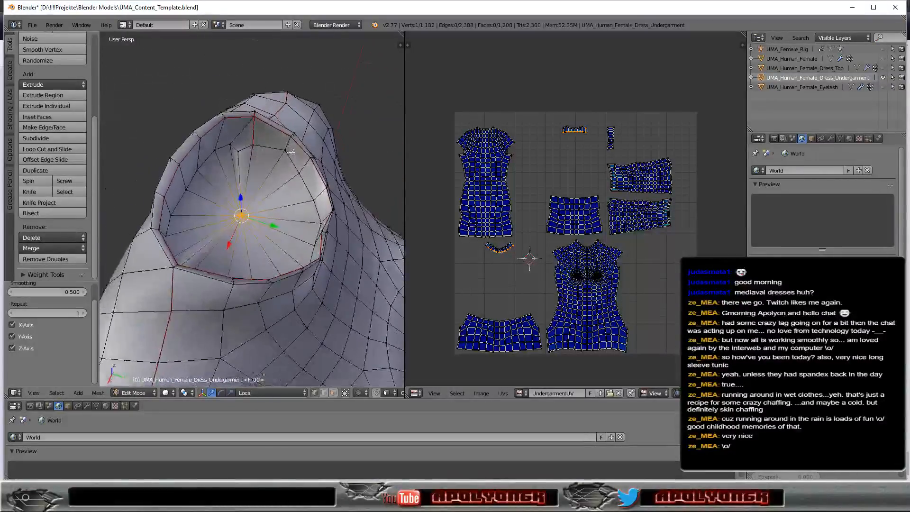
{"action": "scroll", "coordinate": [267, 149], "scroll_direction": "up", "scroll_amount": 2}
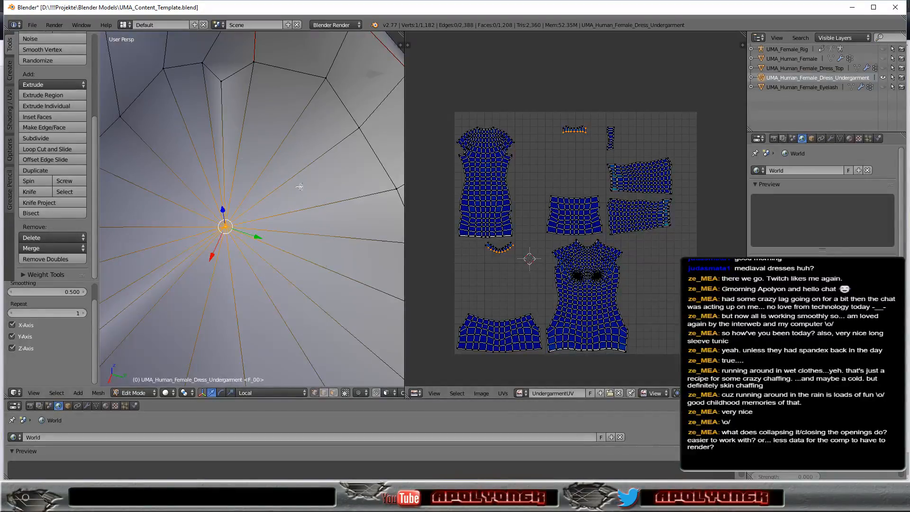
Step: Examine the collapsed opening at the sleeve's cuff on the undergarment mesh
{"action": "scroll", "coordinate": [299, 187], "scroll_direction": "down", "scroll_amount": 10}
{"action": "middle_click_drag", "start_coordinate": [299, 186], "coordinate": [210, 177]}
{"action": "scroll", "coordinate": [210, 178], "scroll_direction": "up", "scroll_amount": 12}
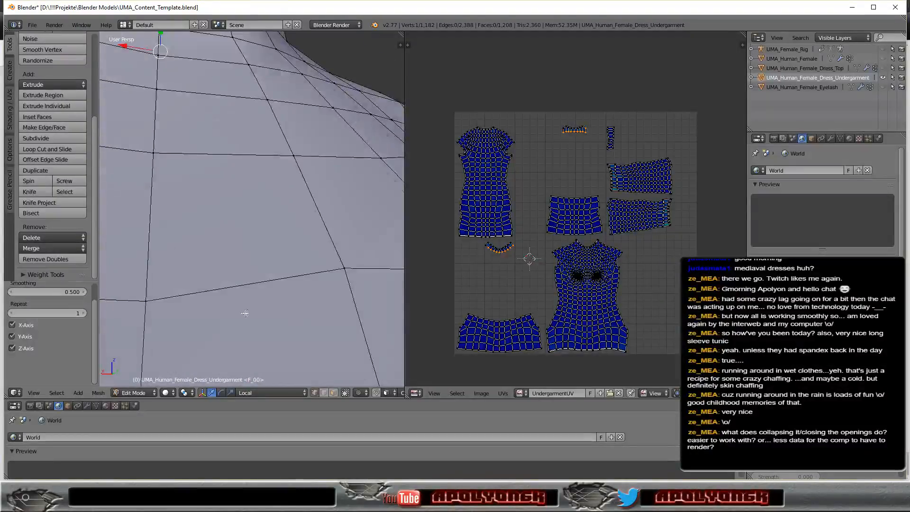
{"action": "scroll", "coordinate": [245, 314], "scroll_direction": "down", "scroll_amount": 4}
{"action": "middle_click_drag", "start_coordinate": [244, 313], "coordinate": [349, 210]}
{"action": "middle_click_drag", "start_coordinate": [318, 175], "coordinate": [275, 190]}
{"action": "scroll", "coordinate": [275, 191], "scroll_direction": "down", "scroll_amount": 5}
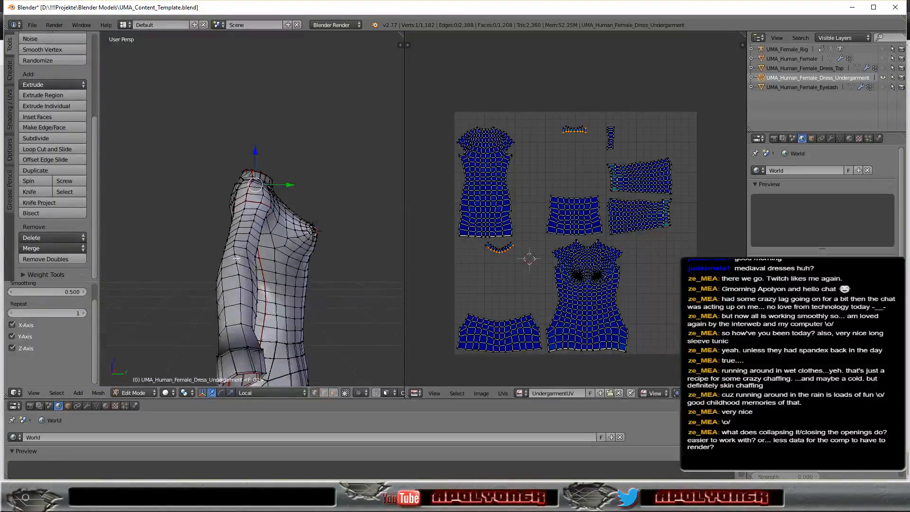
{"action": "scroll", "coordinate": [237, 180], "scroll_direction": "up", "scroll_amount": 4}
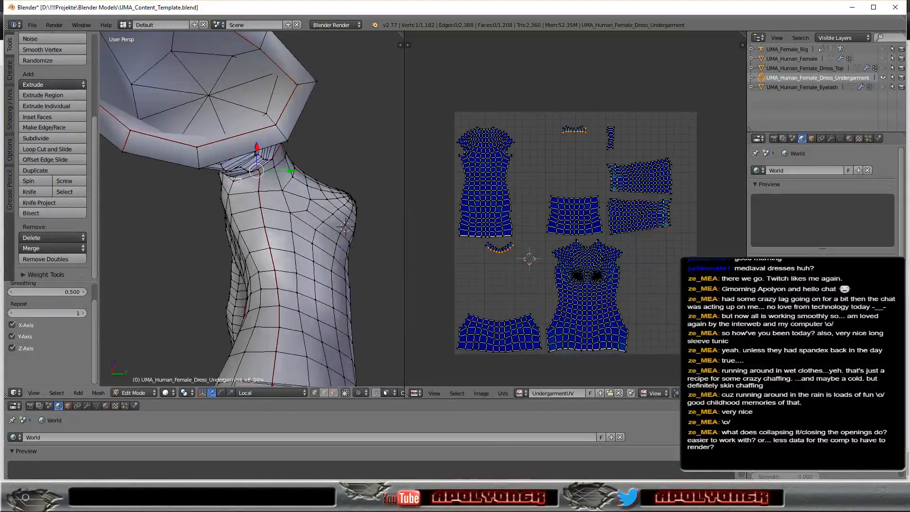
{"action": "middle_click_drag", "start_coordinate": [227, 158], "coordinate": [217, 123]}
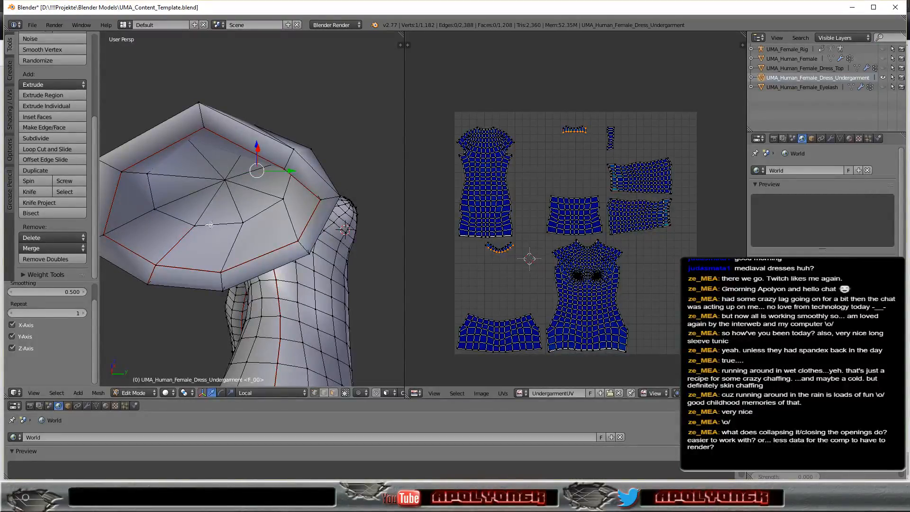
{"action": "mouse_move", "coordinate": [259, 178]}
{"action": "middle_mouse_down"}
{"action": "mouse_move", "coordinate": [265, 162]}
{"action": "mouse_move", "coordinate": [264, 177]}
{"action": "middle_mouse_up"}
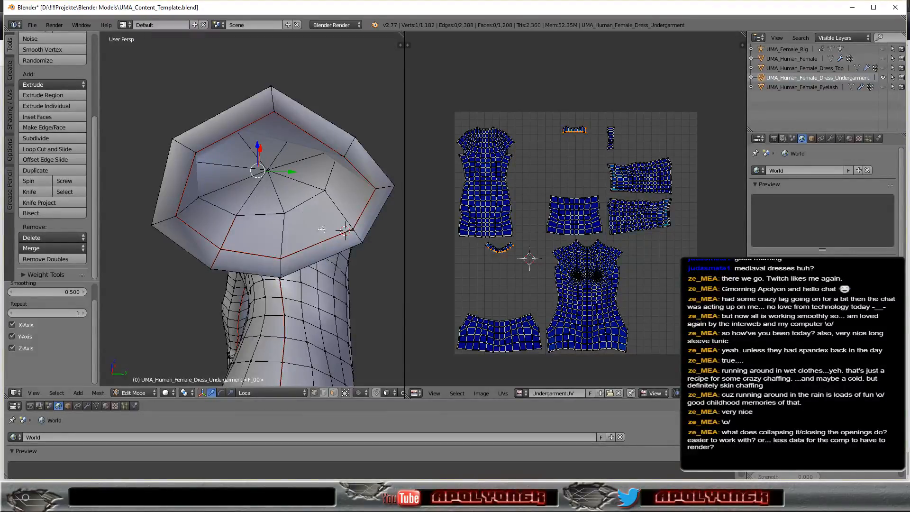
Step: Examine the collapsed hem opening from below, followed by the collar and the undergarment's overall shape
{"action": "scroll", "coordinate": [346, 231], "scroll_direction": "down", "scroll_amount": 6}
{"action": "middle_click_drag", "start_coordinate": [348, 230], "coordinate": [292, 257]}
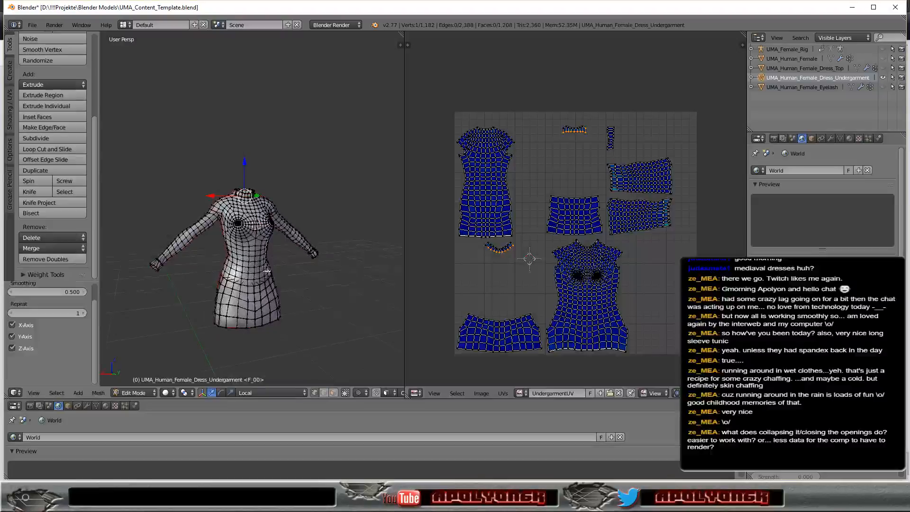
{"action": "scroll", "coordinate": [267, 269], "scroll_direction": "up", "scroll_amount": 6}
{"action": "middle_click_drag", "start_coordinate": [266, 268], "coordinate": [313, 226]}
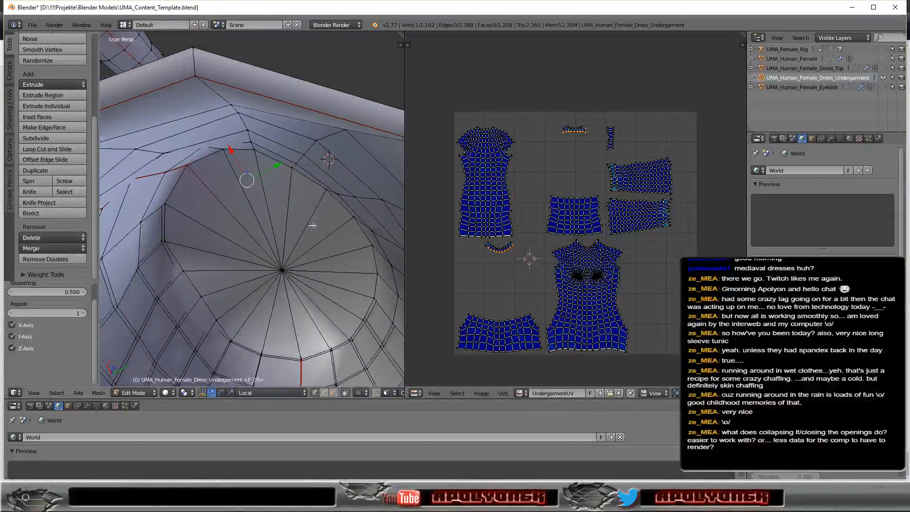
{"action": "scroll", "coordinate": [332, 164], "scroll_direction": "down", "scroll_amount": 5}
{"action": "middle_click_drag", "start_coordinate": [332, 164], "coordinate": [321, 190]}
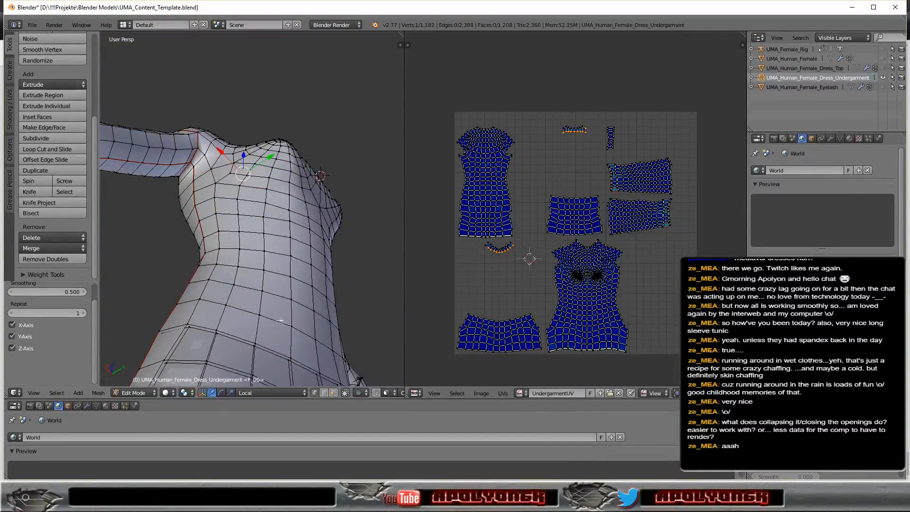
{"action": "middle_click_drag", "start_coordinate": [302, 299], "coordinate": [258, 61]}
{"action": "scroll", "coordinate": [271, 101], "scroll_direction": "up", "scroll_amount": 3}
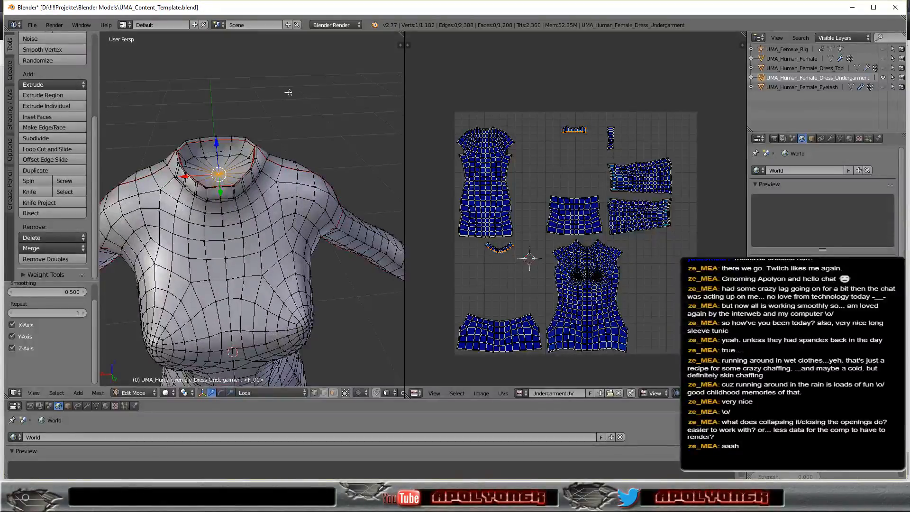
{"action": "scroll", "coordinate": [288, 93], "scroll_direction": "down", "scroll_amount": 3}
{"action": "middle_click_drag", "start_coordinate": [288, 92], "coordinate": [317, 90]}
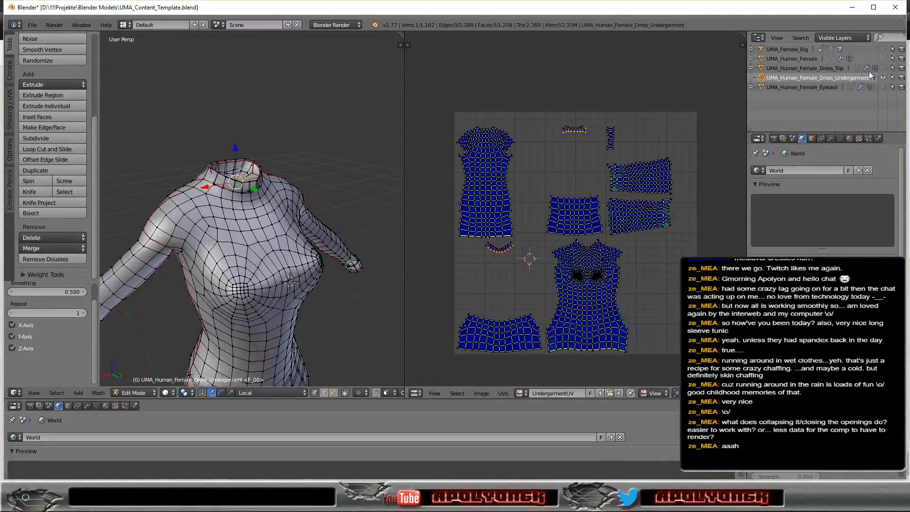
Step: Display UMA_Human_Female_Dress_Top in place of the undergarment and examine its open collar, armholes and sides from all around
{"action": "left_click", "coordinate": [831, 69]}
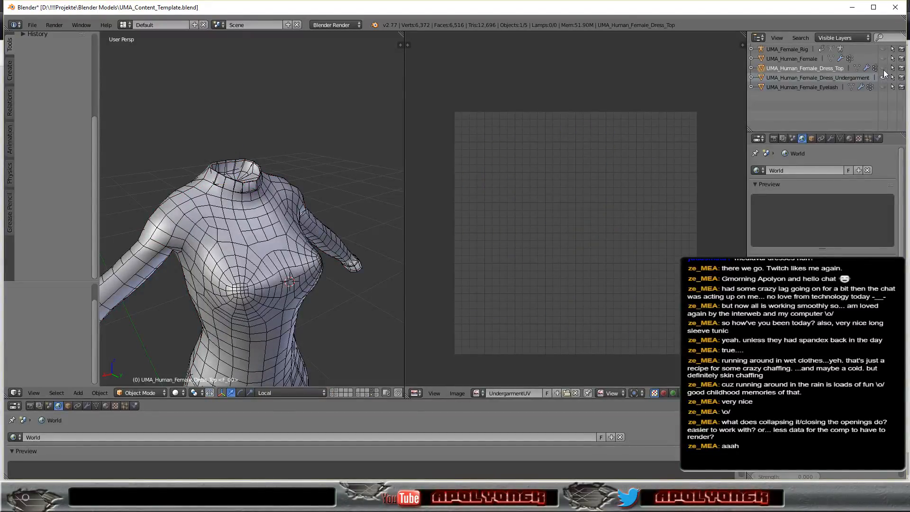
{"action": "left_click", "coordinate": [884, 69]}
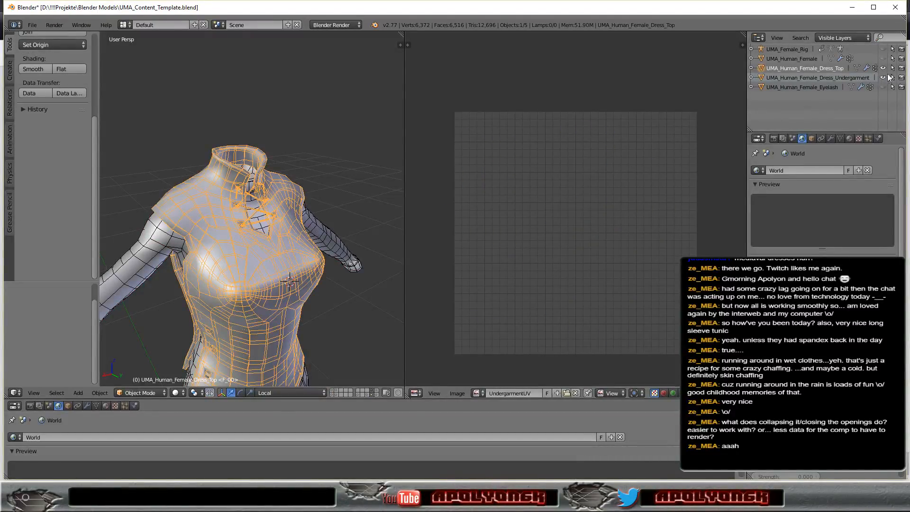
{"action": "left_click", "coordinate": [884, 78]}
{"action": "middle_click_drag", "start_coordinate": [346, 228], "coordinate": [210, 224]}
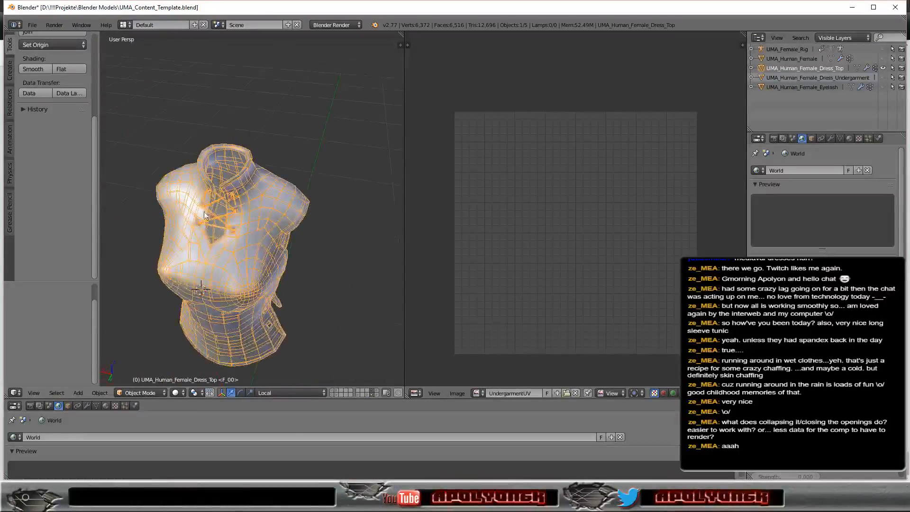
{"action": "middle_click_drag", "start_coordinate": [292, 288], "coordinate": [311, 311]}
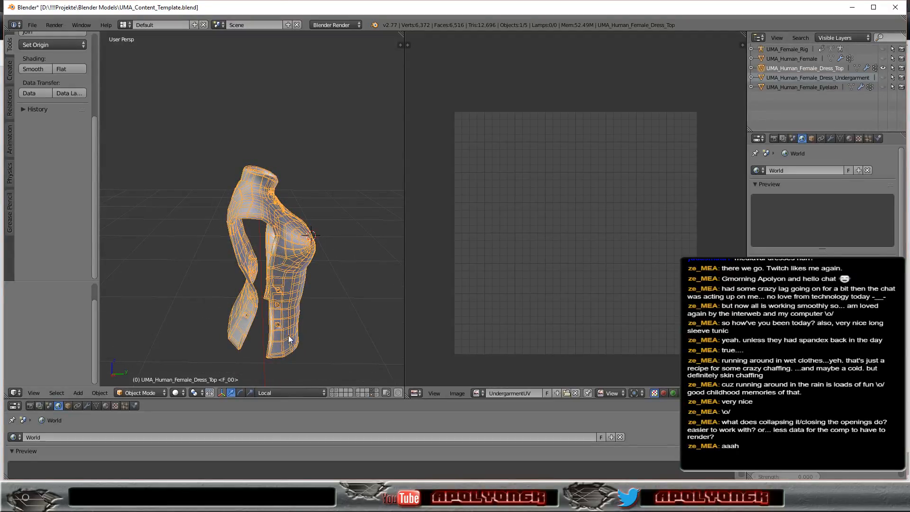
{"action": "middle_click_drag", "start_coordinate": [309, 277], "coordinate": [348, 308]}
{"action": "scroll", "coordinate": [310, 270], "scroll_direction": "up", "scroll_amount": 3}
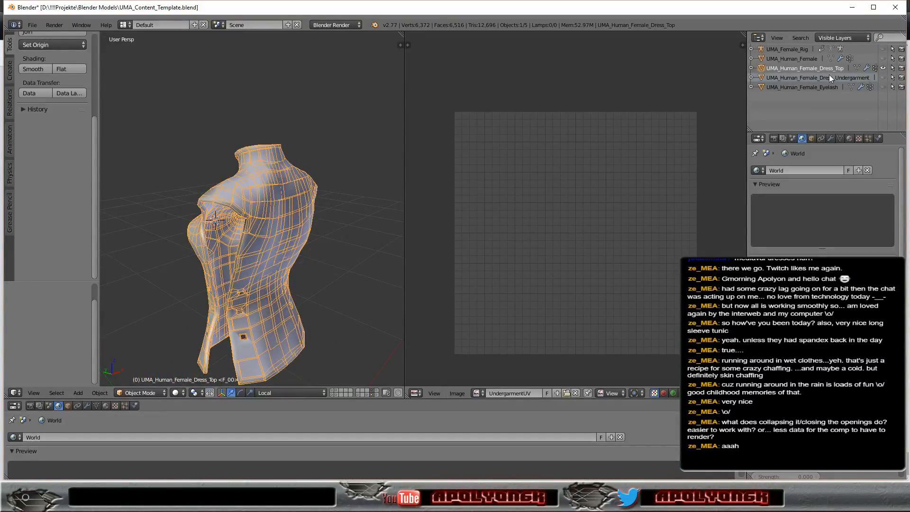
Step: Display UMA_Human_Female_Dress_Undergarment in place of the dress top and view it from the front
{"action": "left_click", "coordinate": [829, 75]}
{"action": "left_click", "coordinate": [883, 77]}
{"action": "left_click", "coordinate": [883, 68]}
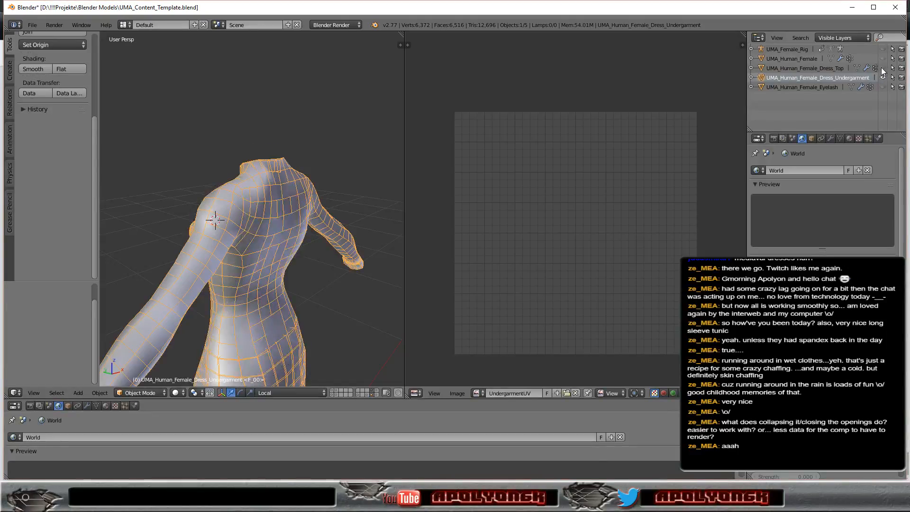
{"action": "middle_click_drag", "start_coordinate": [403, 254], "coordinate": [195, 321]}
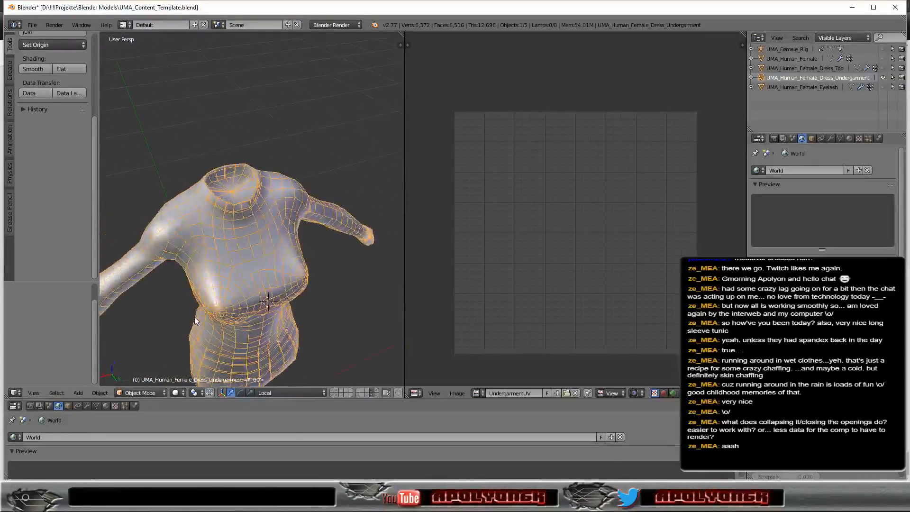
{"action": "middle_click_drag", "start_coordinate": [306, 189], "coordinate": [279, 287]}
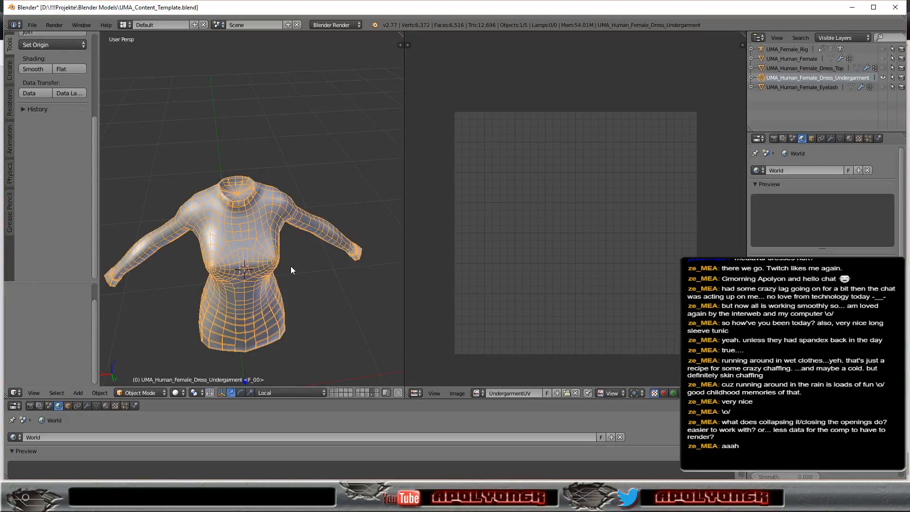
Step: Examine the undergarment's shoulders, back and closed neck opening up close and from a distance
{"action": "scroll", "coordinate": [319, 266], "scroll_direction": "up", "scroll_amount": 2}
{"action": "middle_click_drag", "start_coordinate": [316, 270], "coordinate": [126, 256]}
{"action": "scroll", "coordinate": [312, 250], "scroll_direction": "up", "scroll_amount": 1}
{"action": "scroll", "coordinate": [310, 250], "scroll_direction": "up", "scroll_amount": 2}
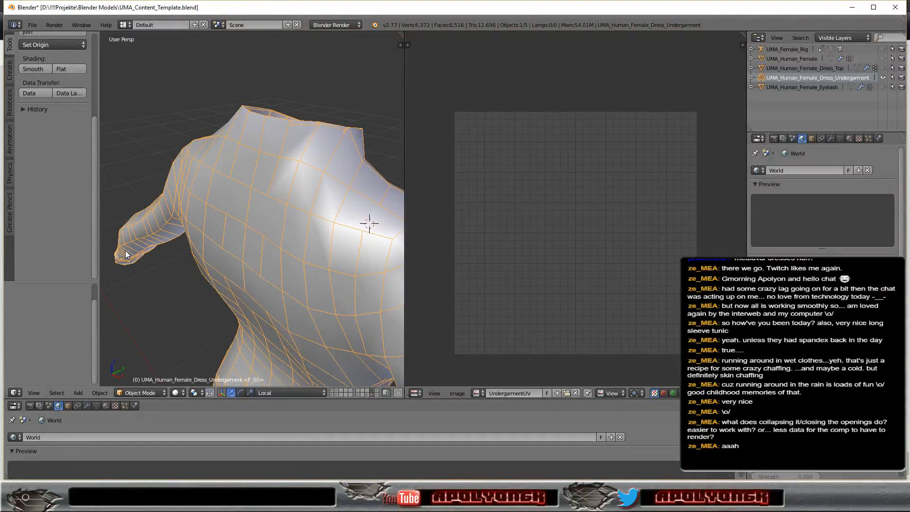
{"action": "scroll", "coordinate": [334, 203], "scroll_direction": "down", "scroll_amount": 6}
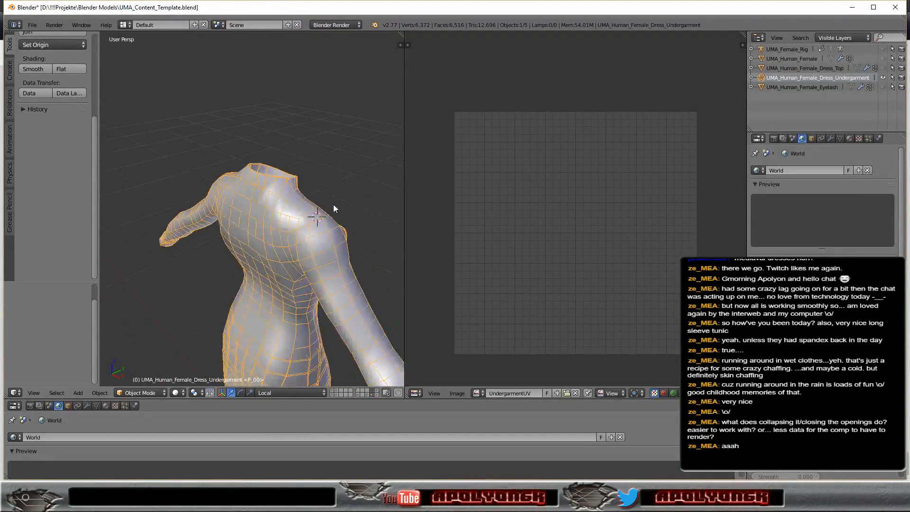
{"action": "middle_click_drag", "start_coordinate": [295, 206], "coordinate": [214, 276]}
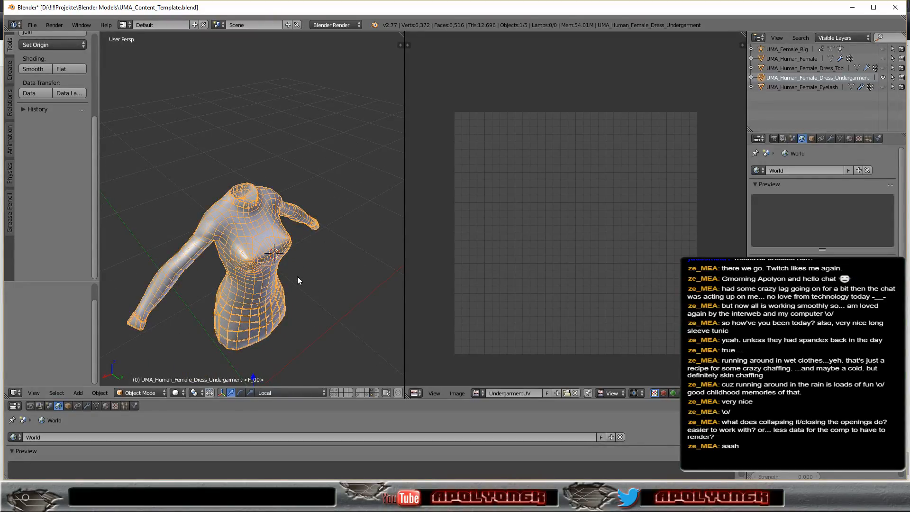
{"action": "scroll", "coordinate": [307, 273], "scroll_direction": "up", "scroll_amount": 4}
{"action": "middle_click_drag", "start_coordinate": [307, 273], "coordinate": [276, 291]}
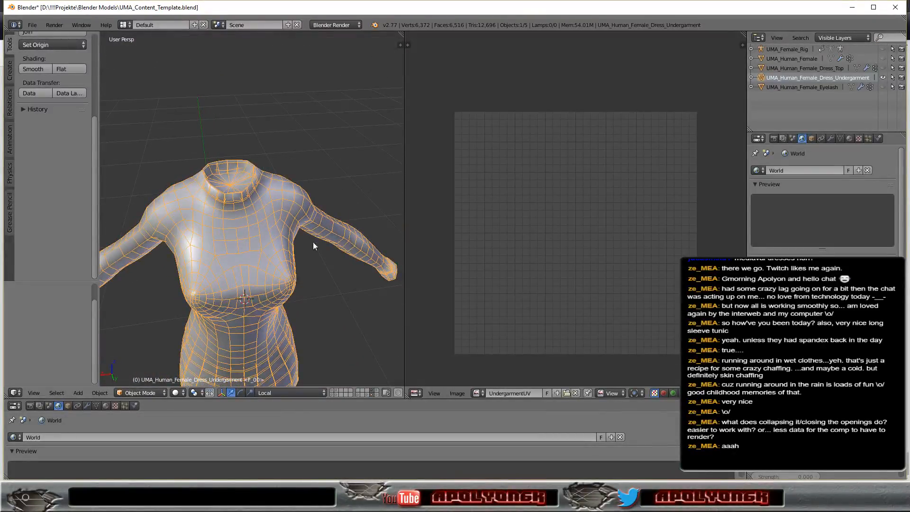
Step: Show UMA_Human_Female_Dress_Top together with the undergarment, keeping UMA_Human_Female_Dress_Undergarment as the active object
{"action": "left_click", "coordinate": [821, 70]}
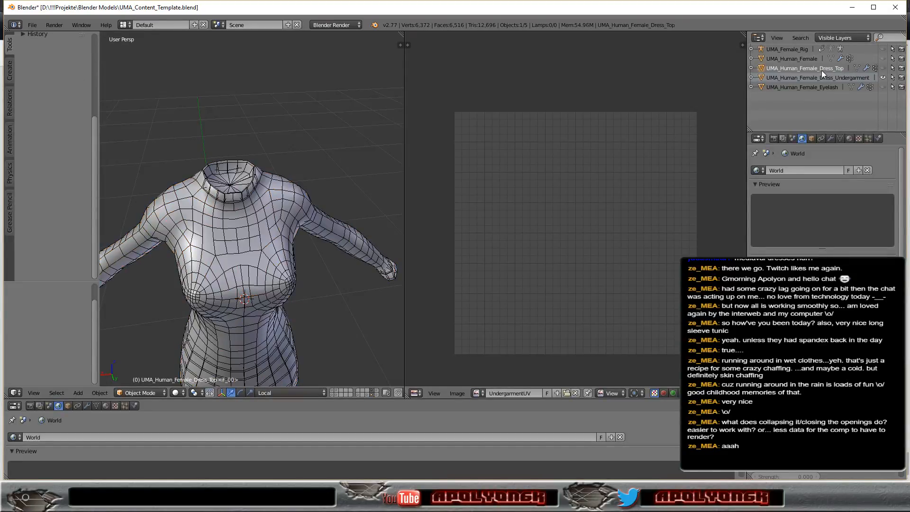
{"action": "left_click", "coordinate": [871, 77]}
{"action": "left_click", "coordinate": [884, 68]}
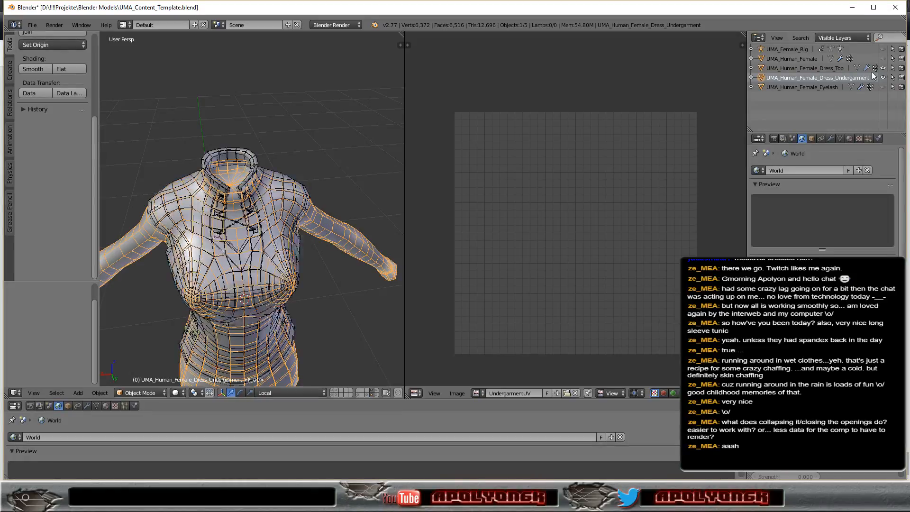
Step: Examine how the dress top overlaps the undergarment at the collar, chest, shoulders and waist
{"action": "scroll", "coordinate": [332, 190], "scroll_direction": "down", "scroll_amount": 5}
{"action": "middle_click_drag", "start_coordinate": [331, 199], "coordinate": [329, 167]}
{"action": "scroll", "coordinate": [294, 200], "scroll_direction": "up", "scroll_amount": 5}
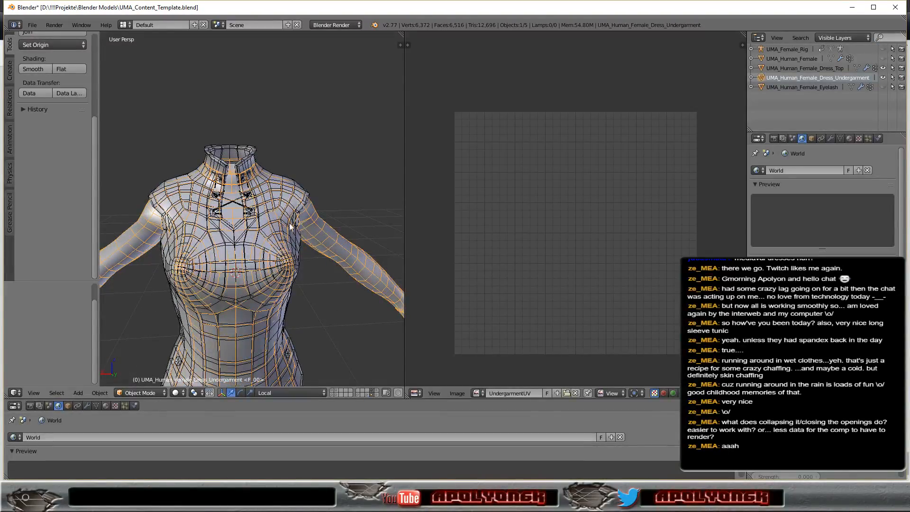
{"action": "middle_click_drag", "start_coordinate": [342, 198], "coordinate": [360, 211]}
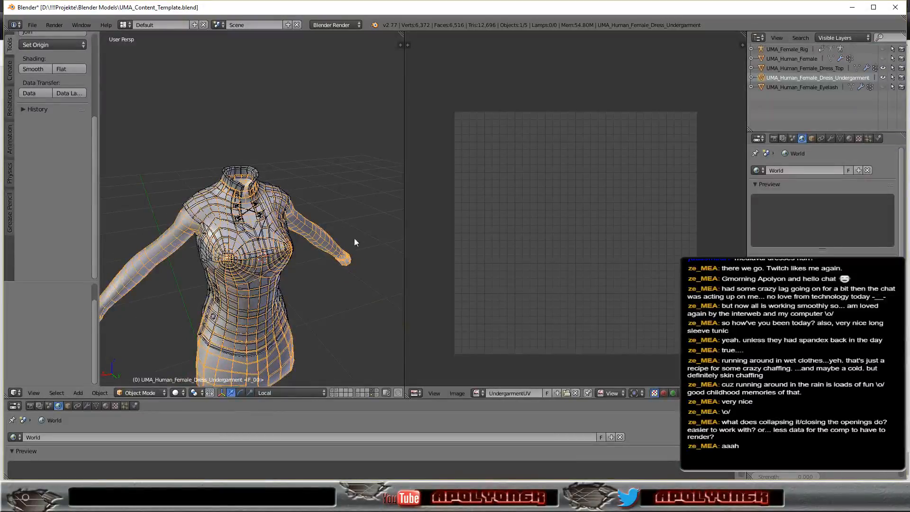
{"action": "middle_click_drag", "start_coordinate": [289, 287], "coordinate": [331, 275]}
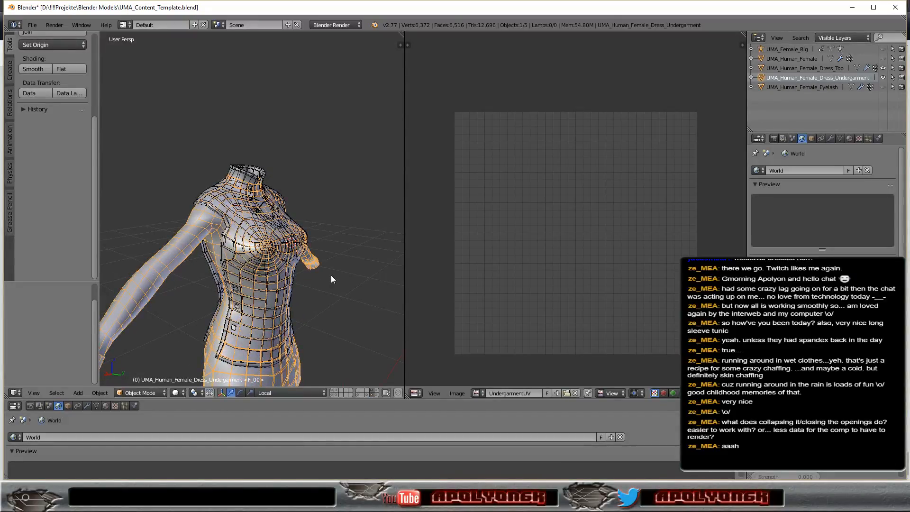
{"action": "scroll", "coordinate": [348, 211], "scroll_direction": "down", "scroll_amount": 3}
{"action": "middle_click_drag", "start_coordinate": [348, 211], "coordinate": [367, 274]}
{"action": "scroll", "coordinate": [311, 255], "scroll_direction": "up", "scroll_amount": 4}
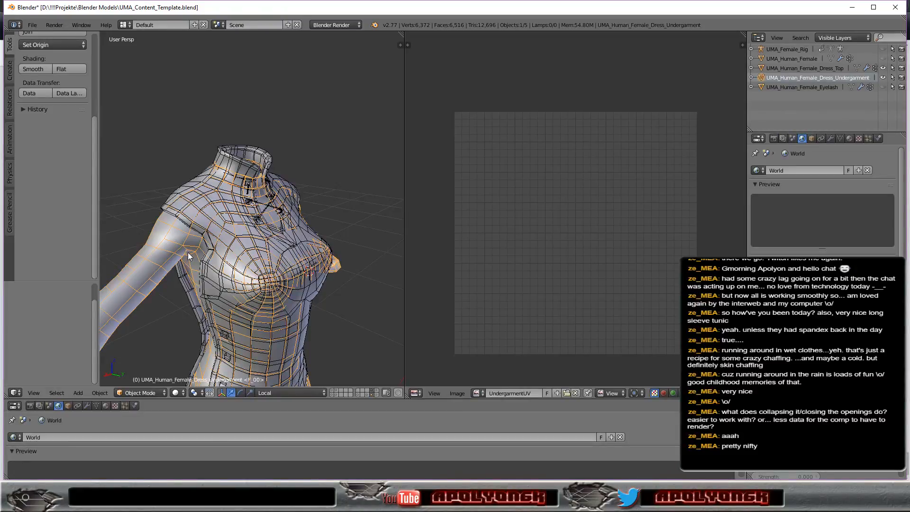
Step: Make UMA_Human_Female_Dress_Top the active object and hide UMA_Human_Female_Dress_Undergarment
{"action": "scroll", "coordinate": [235, 238], "scroll_direction": "down", "scroll_amount": 4}
{"action": "middle_click_drag", "start_coordinate": [236, 264], "coordinate": [292, 264]}
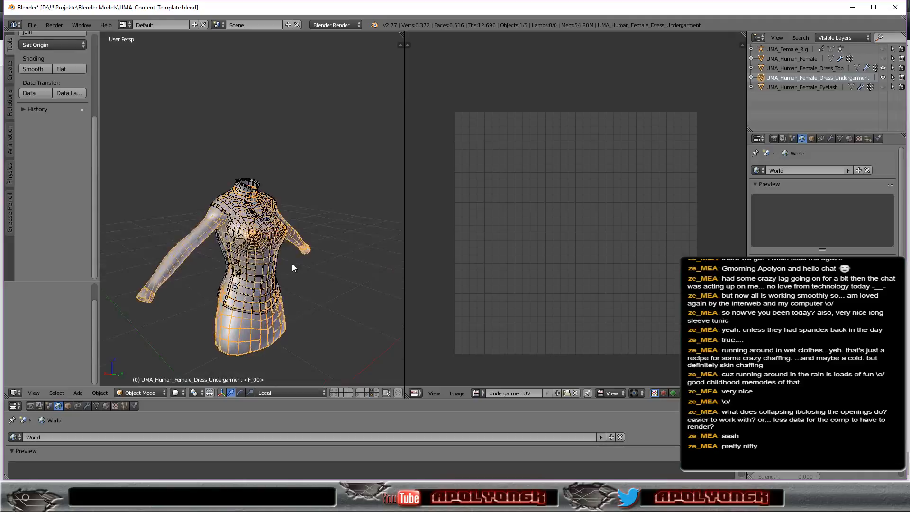
{"action": "left_click", "coordinate": [835, 69]}
{"action": "left_click", "coordinate": [883, 77]}
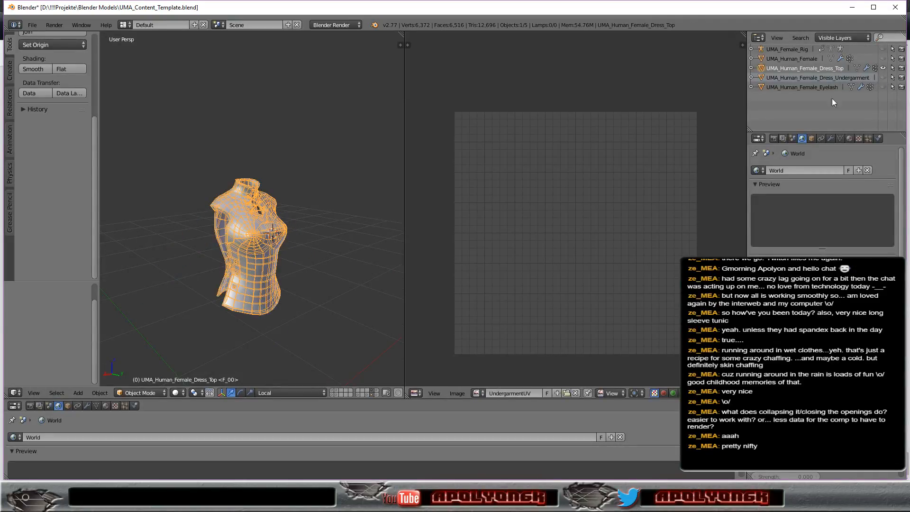
Step: Examine the dress top's laced neckline, arm openings, open sides and the eyelets along the side edges
{"action": "scroll", "coordinate": [346, 280], "scroll_direction": "up", "scroll_amount": 5}
{"action": "middle_click_drag", "start_coordinate": [331, 307], "coordinate": [280, 342]}
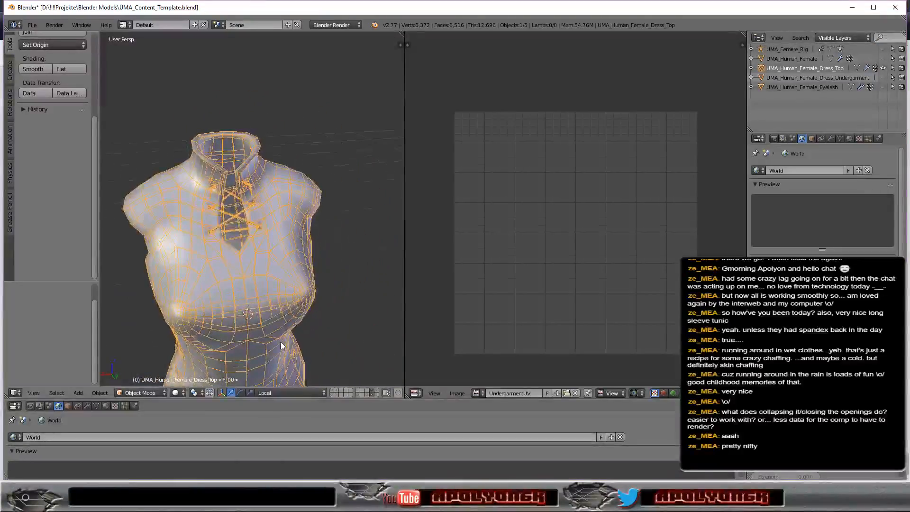
{"action": "scroll", "coordinate": [246, 256], "scroll_direction": "up", "scroll_amount": 5}
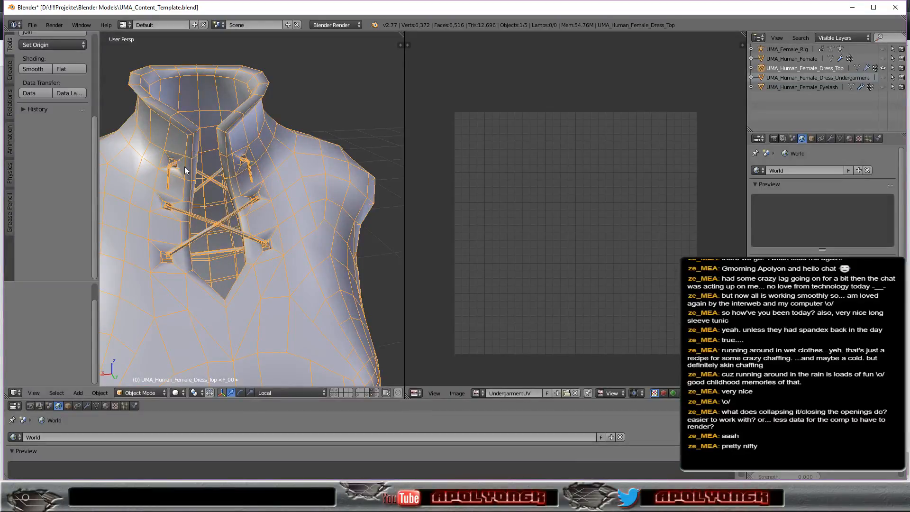
{"action": "middle_click_drag", "start_coordinate": [189, 352], "coordinate": [291, 247]}
{"action": "middle_click_drag", "start_coordinate": [254, 304], "coordinate": [274, 220]}
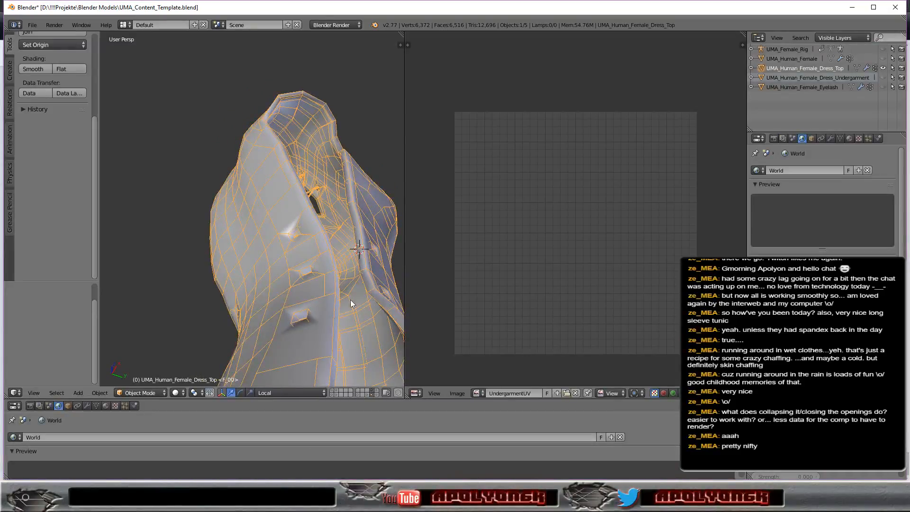
{"action": "middle_click_drag", "start_coordinate": [321, 296], "coordinate": [318, 316]}
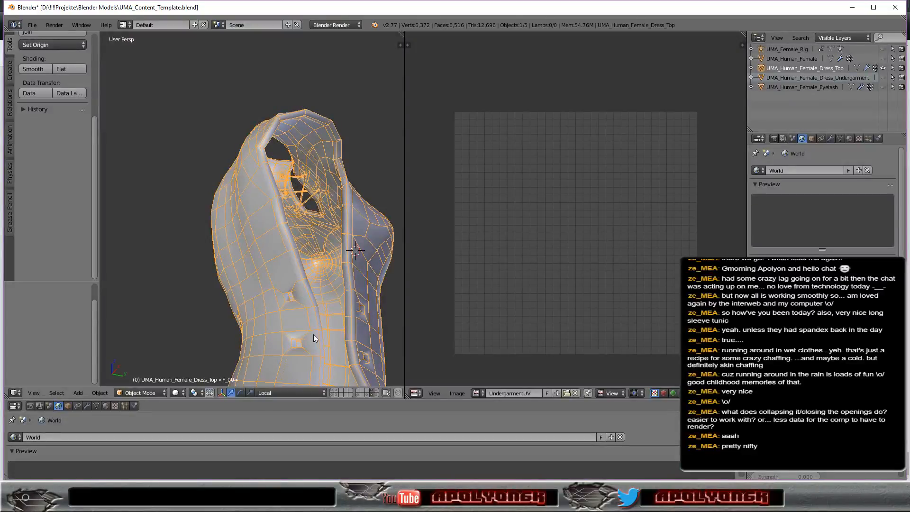
{"action": "middle_click_drag", "start_coordinate": [386, 320], "coordinate": [299, 297]}
{"action": "scroll", "coordinate": [300, 297], "scroll_direction": "down", "scroll_amount": 5}
{"action": "middle_click_drag", "start_coordinate": [272, 267], "coordinate": [294, 300]}
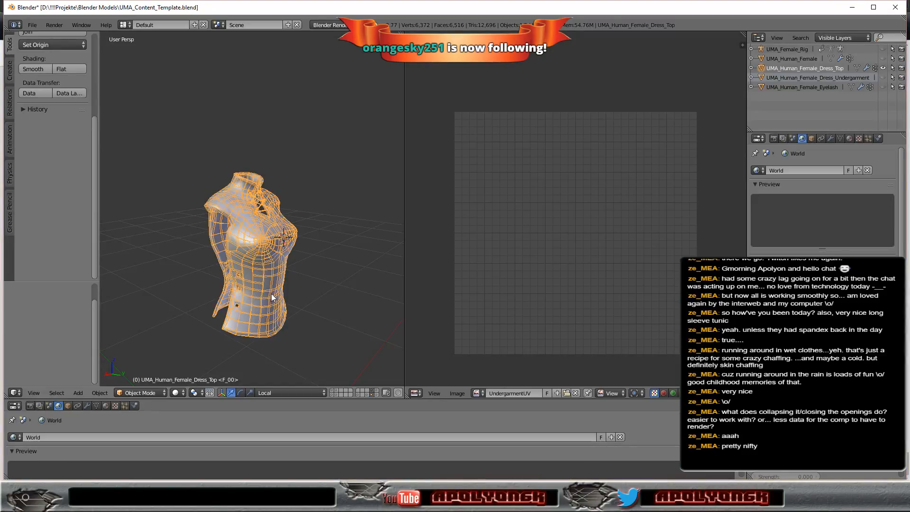
{"action": "scroll", "coordinate": [271, 294], "scroll_direction": "up", "scroll_amount": 3}
{"action": "scroll", "coordinate": [323, 329], "scroll_direction": "up", "scroll_amount": 1}
{"action": "middle_click_drag", "start_coordinate": [337, 286], "coordinate": [369, 286]}
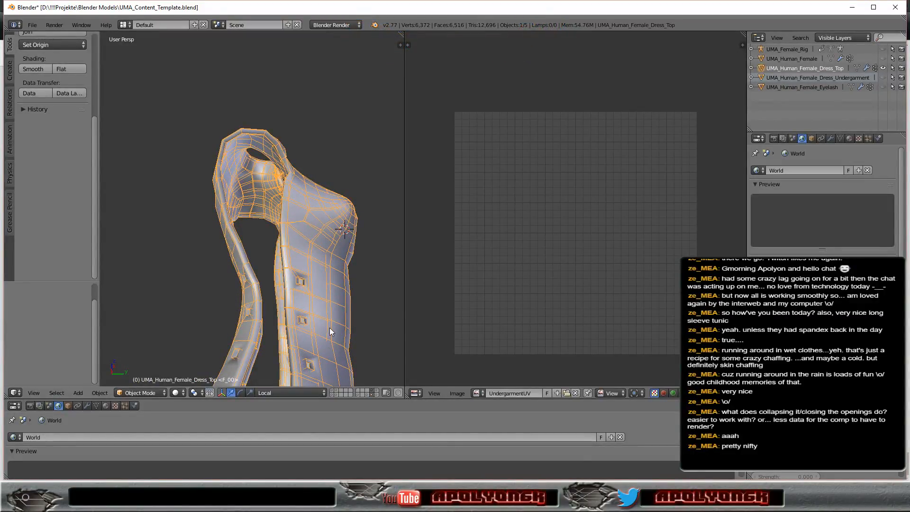
{"action": "middle_click_drag", "start_coordinate": [345, 327], "coordinate": [158, 320]}
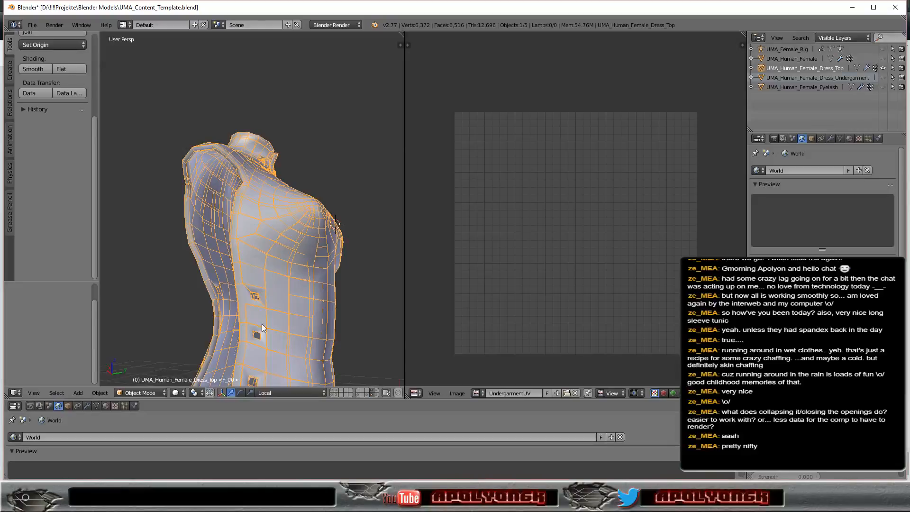
{"action": "middle_click_drag", "start_coordinate": [285, 332], "coordinate": [296, 292]}
Step: Enter Edit Mode with face selection and delete the ring of faces around the lowest eyelet on the dress top's side edge
{"action": "left_click", "coordinate": [147, 395]}
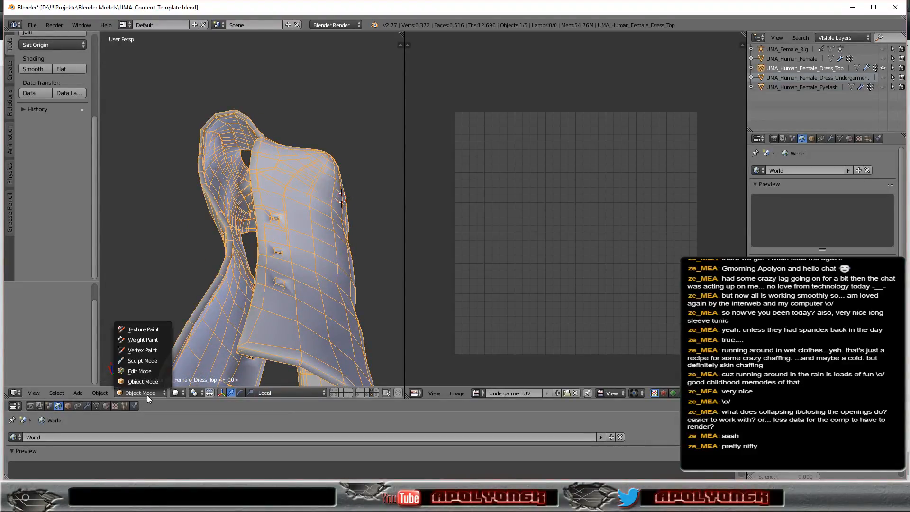
{"action": "left_click", "coordinate": [140, 371]}
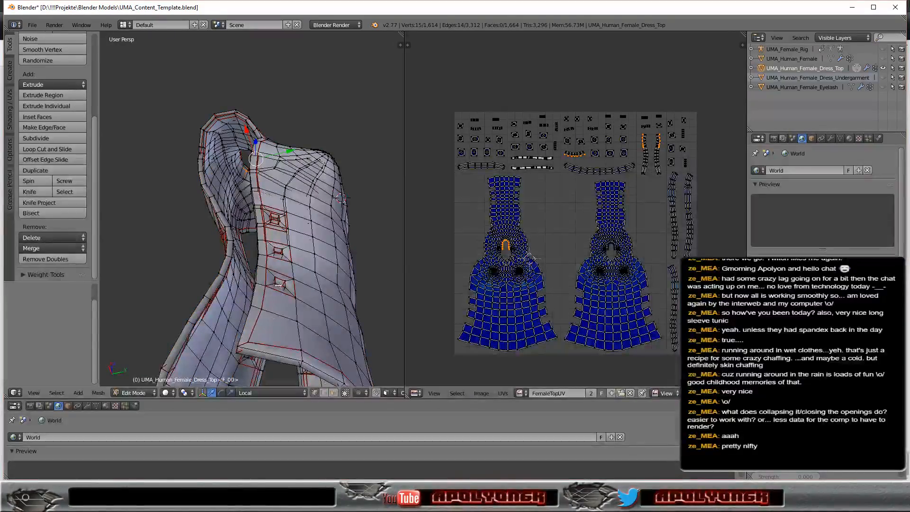
{"action": "right_click", "coordinate": [277, 278]}
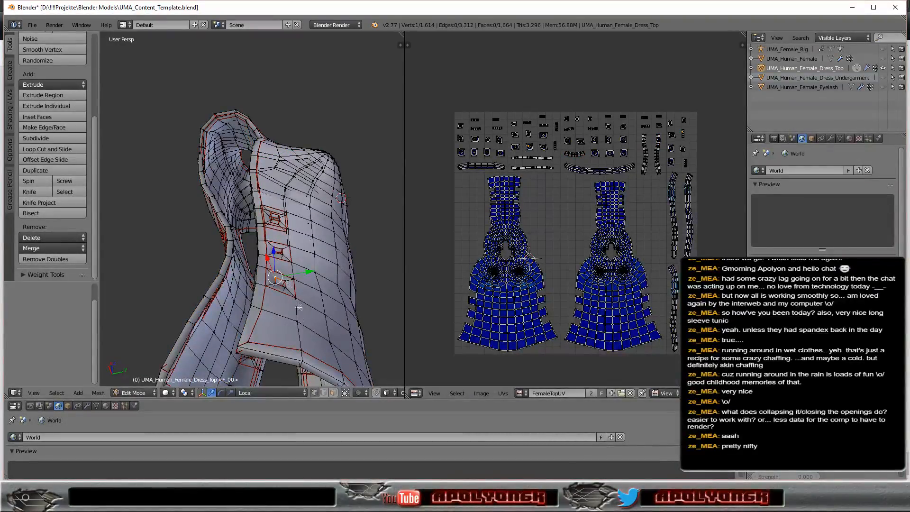
{"action": "left_click", "coordinate": [334, 394]}
{"action": "right_click", "coordinate": [291, 286]}
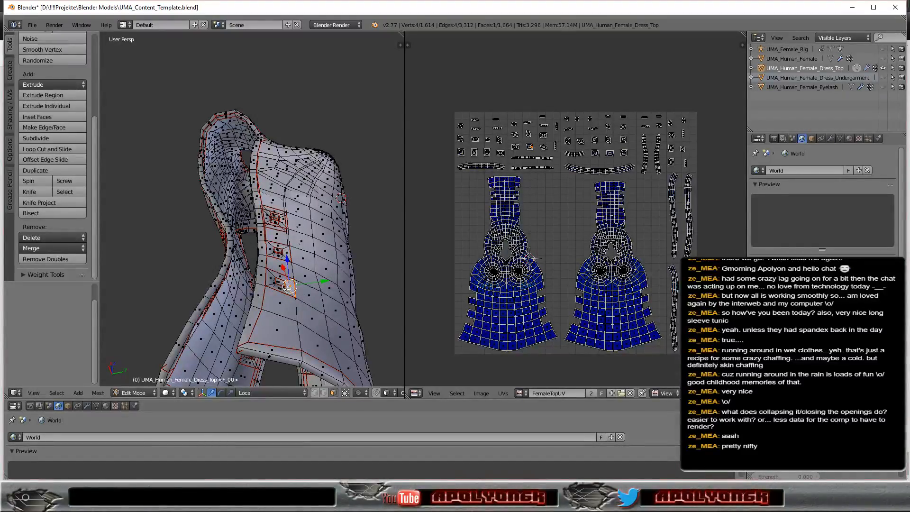
{"action": "right_click", "coordinate": [287, 288], "text": "alt"}
{"action": "key", "text": "x"}
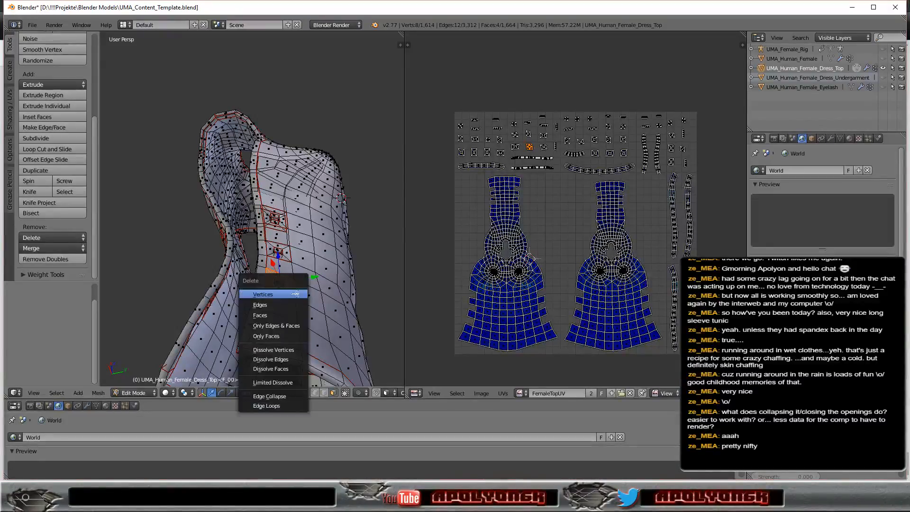
{"action": "left_click", "coordinate": [280, 315]}
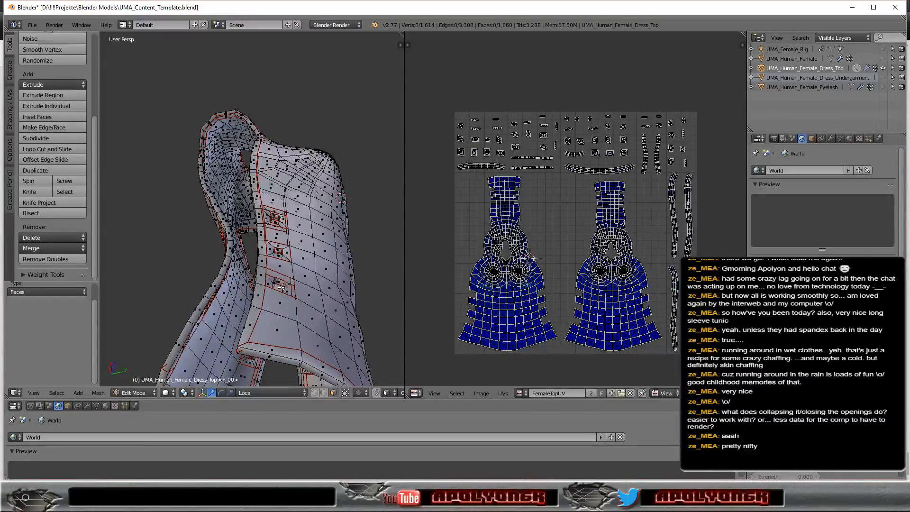
Step: Select the linked rim faces inside the lowest side eyelet and delete them
{"action": "scroll", "coordinate": [280, 289], "scroll_direction": "up", "scroll_amount": 3}
{"action": "middle_click_drag", "start_coordinate": [331, 319], "coordinate": [311, 312]}
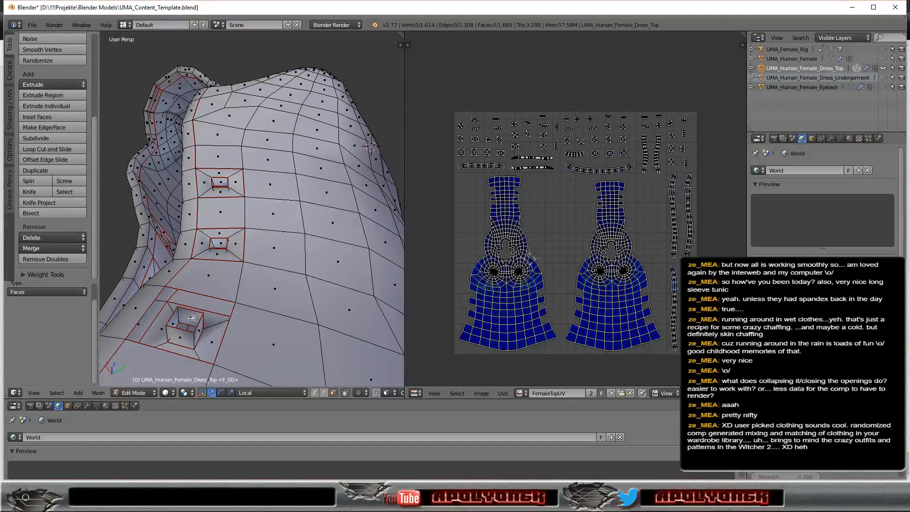
{"action": "key", "text": "l"}
{"action": "key", "text": "a"}
{"action": "key", "text": "l"}
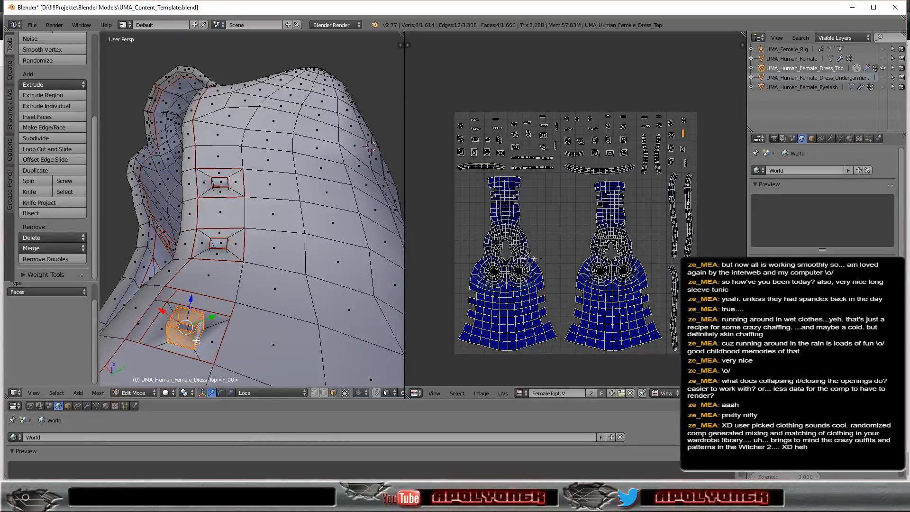
{"action": "key", "text": "x"}
{"action": "left_click", "coordinate": [196, 341]}
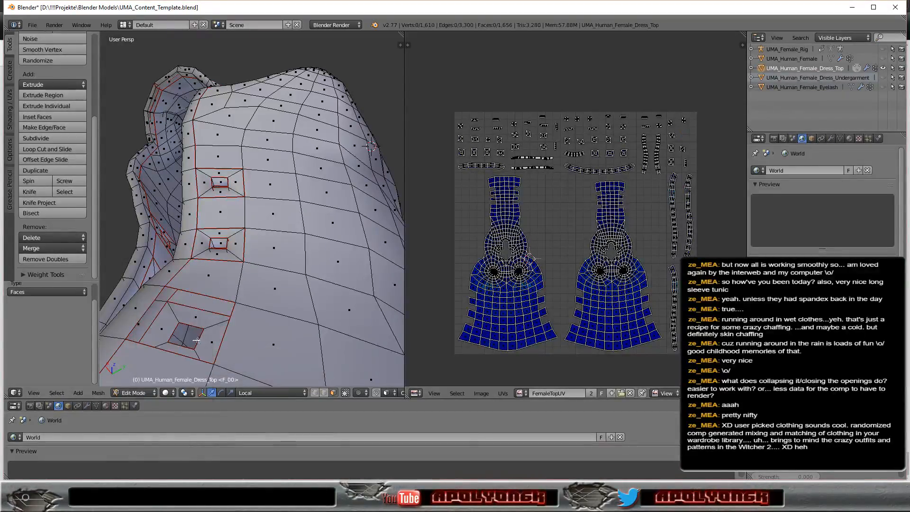
Step: Delete the remaining ring of faces around the lowest side eyelet's hole
{"action": "right_click", "coordinate": [199, 335]}
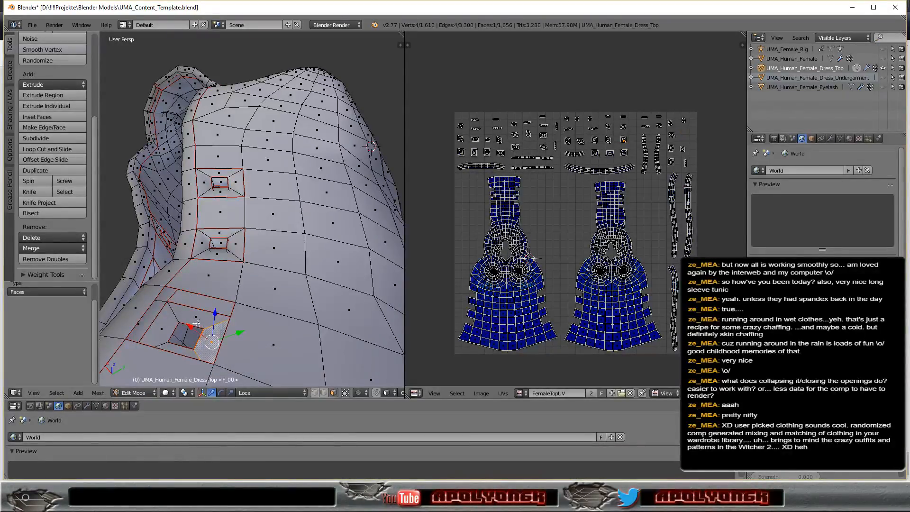
{"action": "key", "text": "a"}
{"action": "right_click", "coordinate": [206, 328], "text": "alt"}
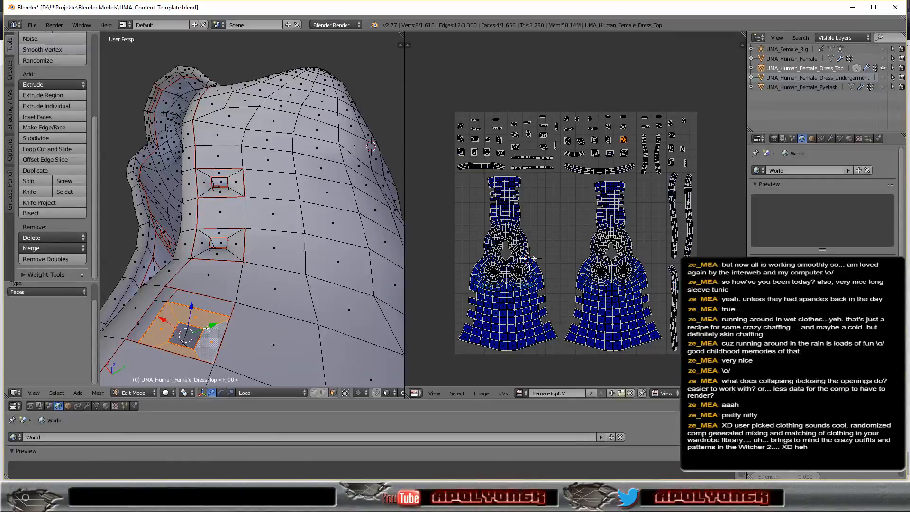
{"action": "key", "text": "x"}
{"action": "left_click", "coordinate": [220, 352]}
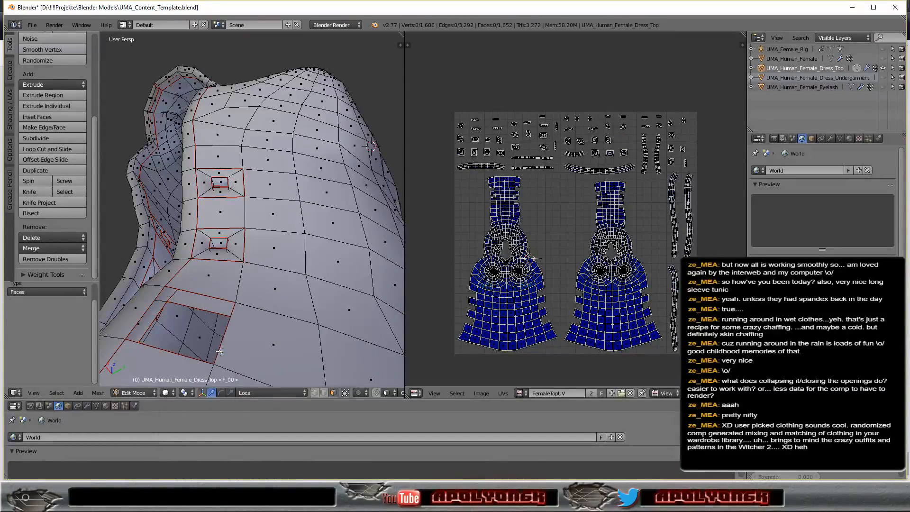
Step: Examine the hole left by the lowest eyelet and the two eyelets above it on the dress top's side
{"action": "middle_click_drag", "start_coordinate": [274, 348], "coordinate": [282, 348]}
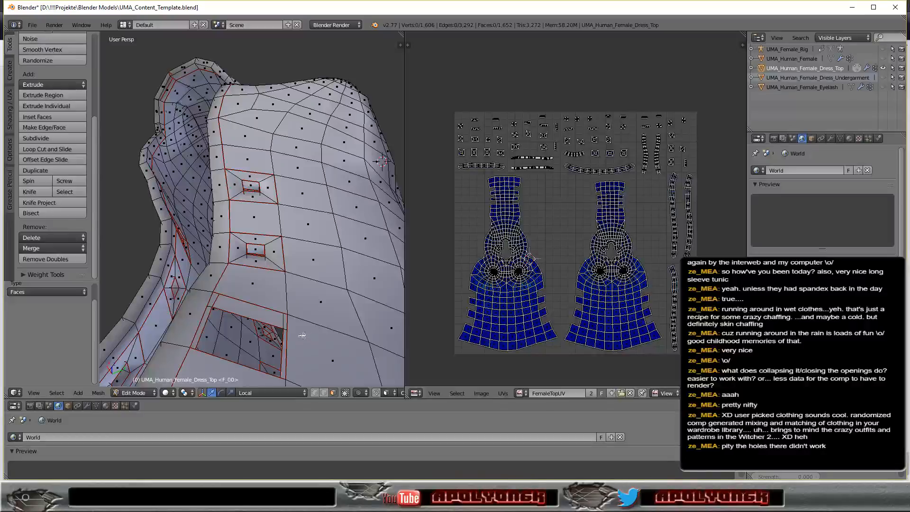
{"action": "middle_click_drag", "start_coordinate": [291, 287], "coordinate": [235, 308]}
{"action": "scroll", "coordinate": [272, 278], "scroll_direction": "down", "scroll_amount": 6}
{"action": "middle_click_drag", "start_coordinate": [236, 324], "coordinate": [185, 349]}
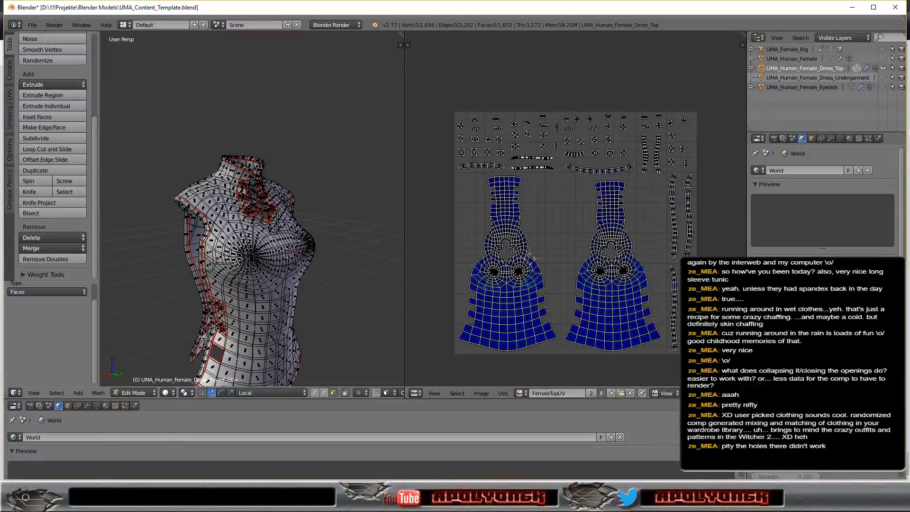
{"action": "middle_click_drag", "start_coordinate": [235, 336], "coordinate": [284, 315]}
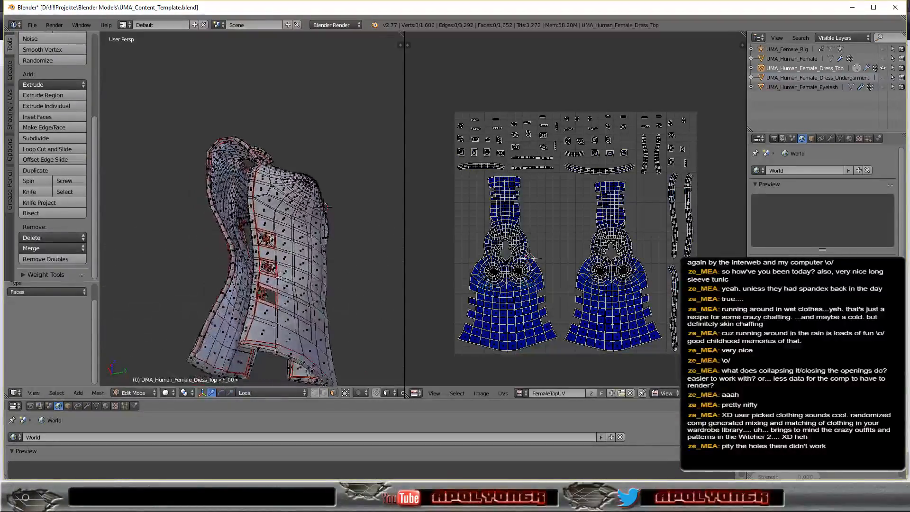
{"action": "scroll", "coordinate": [289, 312], "scroll_direction": "up", "scroll_amount": 4}
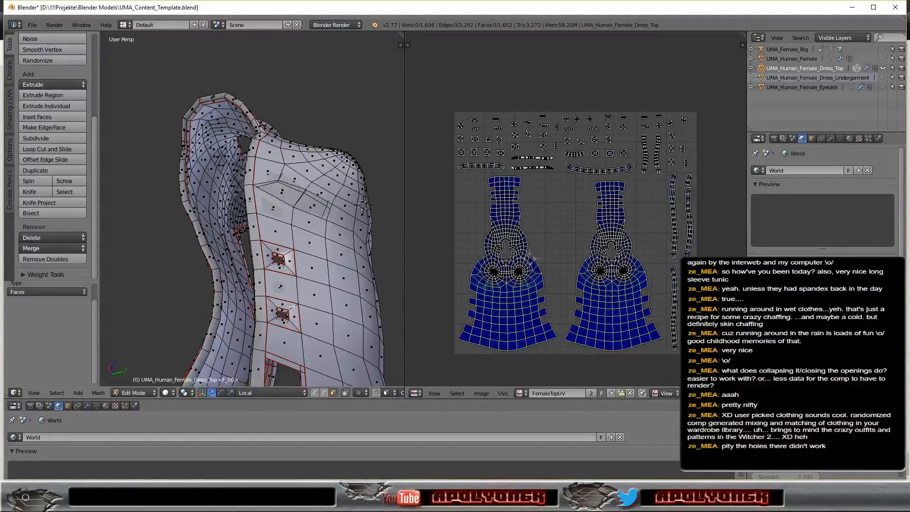
{"action": "scroll", "coordinate": [331, 326], "scroll_direction": "up", "scroll_amount": 3}
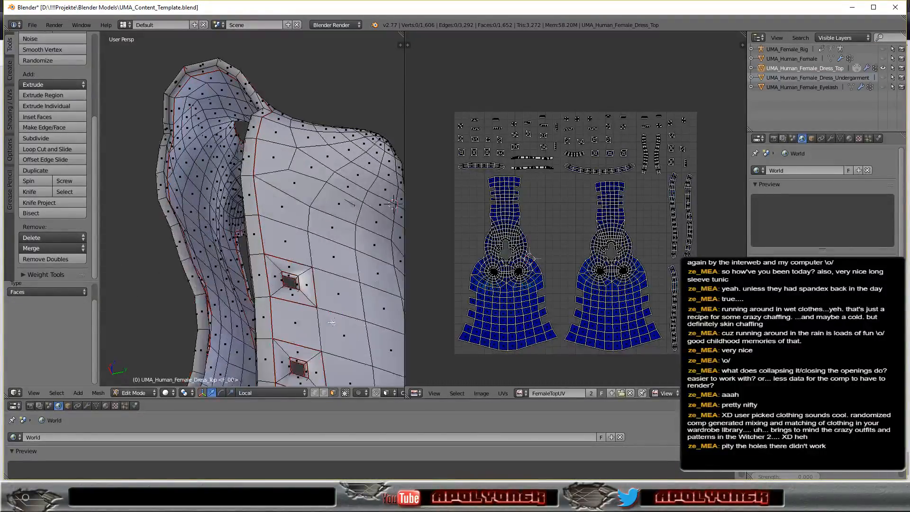
{"action": "scroll", "coordinate": [353, 342], "scroll_direction": "down", "scroll_amount": 1}
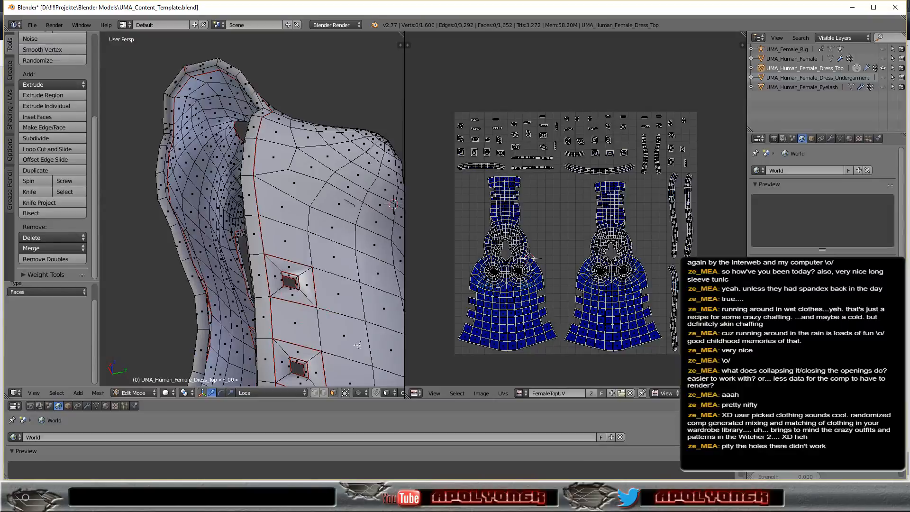
Step: Delete both overlapping rings of faces surrounding the middle eyelet on the dress top's side edge
{"action": "right_click", "coordinate": [316, 372]}
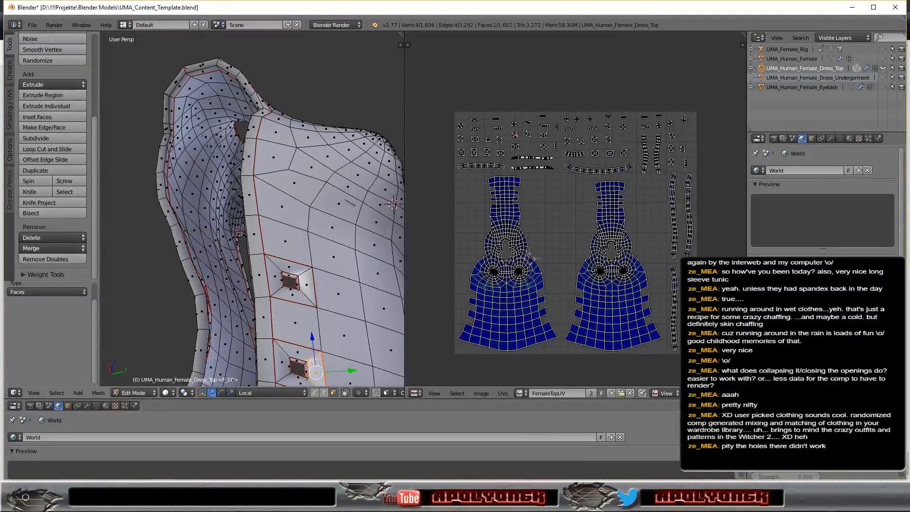
{"action": "right_click", "coordinate": [314, 363], "text": "alt"}
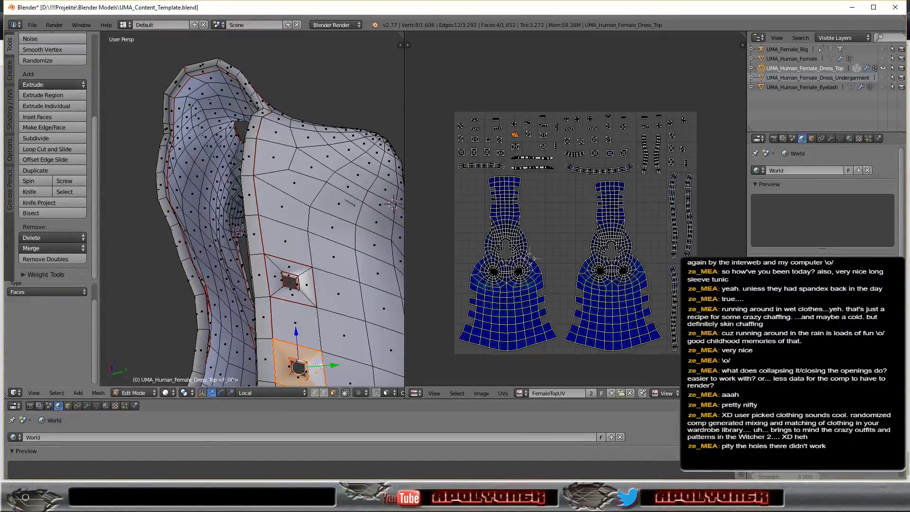
{"action": "key", "text": "x"}
{"action": "left_click", "coordinate": [320, 364]}
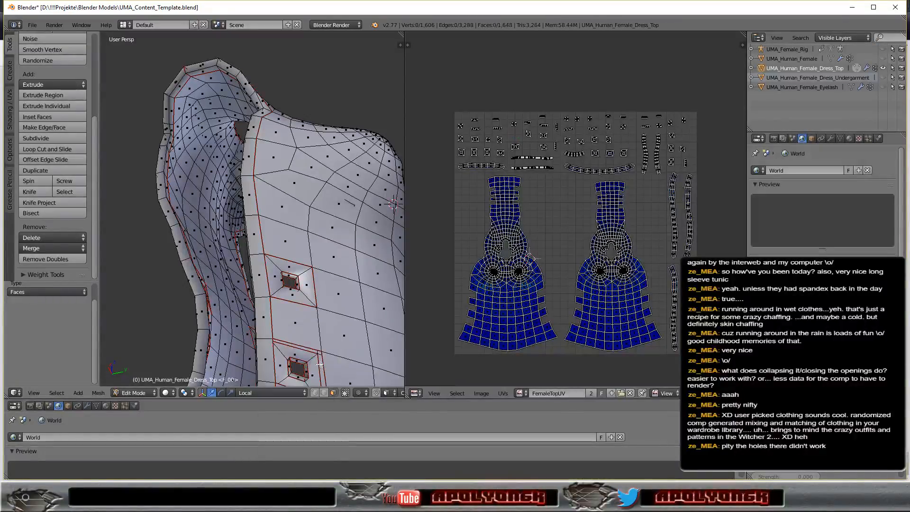
{"action": "right_click", "coordinate": [310, 359]}
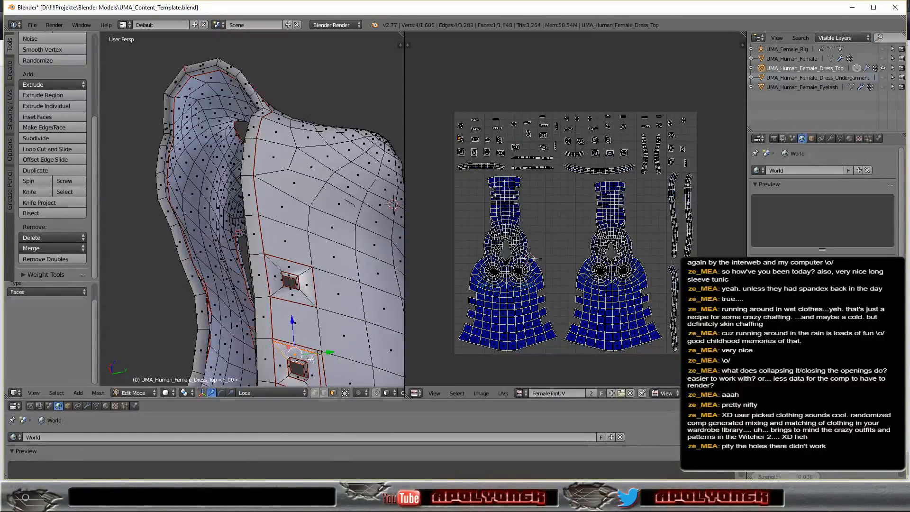
{"action": "right_click", "coordinate": [313, 360], "text": "alt"}
{"action": "key", "text": "x"}
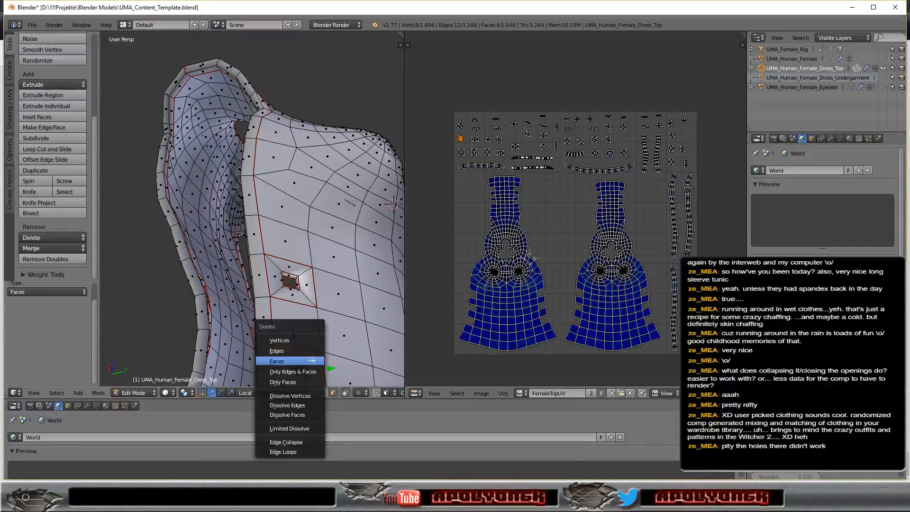
{"action": "left_click", "coordinate": [303, 413]}
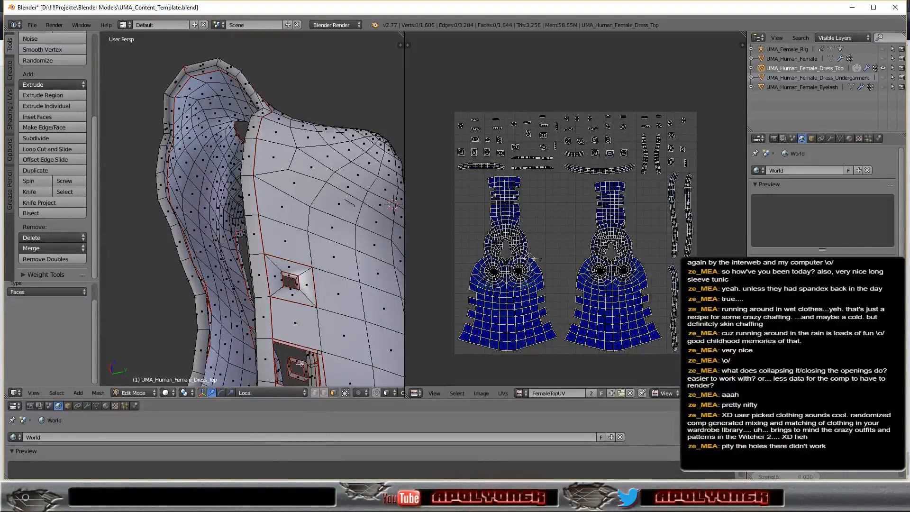
Step: Delete the rim faces inside the middle side eyelet
{"action": "right_click", "coordinate": [304, 363], "text": "alt"}
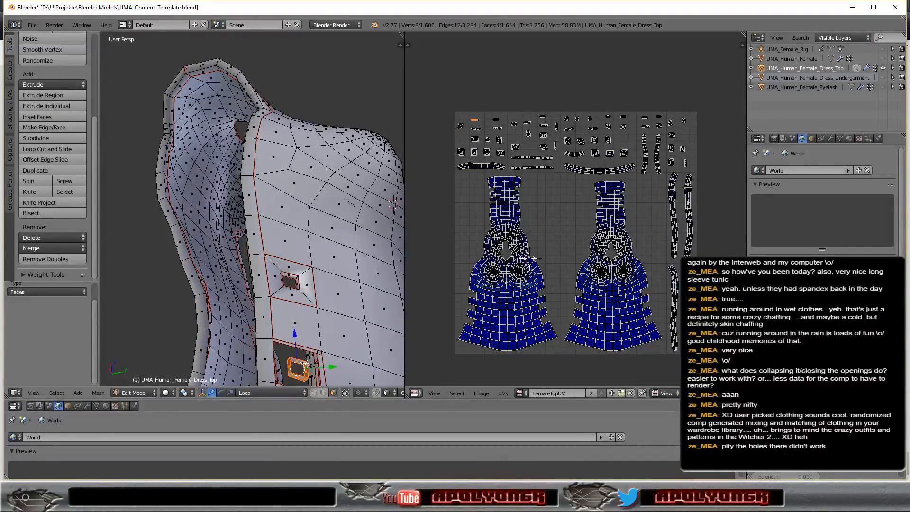
{"action": "key", "text": "x"}
{"action": "left_click", "coordinate": [304, 363]}
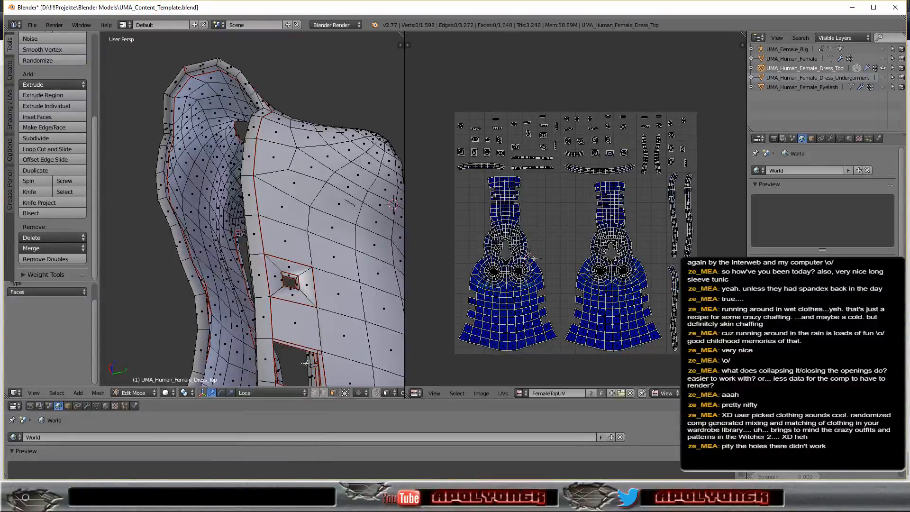
Step: Delete both overlapping rings of faces and the inner rim faces of the uppermost eyelet on the dress top's front side edge
{"action": "middle_click_drag", "start_coordinate": [335, 353], "coordinate": [316, 337]}
{"action": "scroll", "coordinate": [317, 337], "scroll_direction": "up", "scroll_amount": 5}
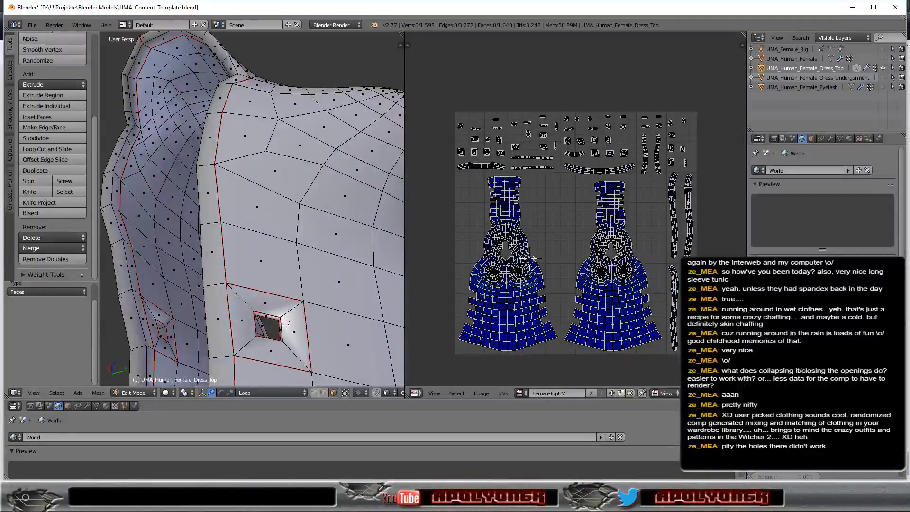
{"action": "right_click", "coordinate": [291, 334], "text": "alt"}
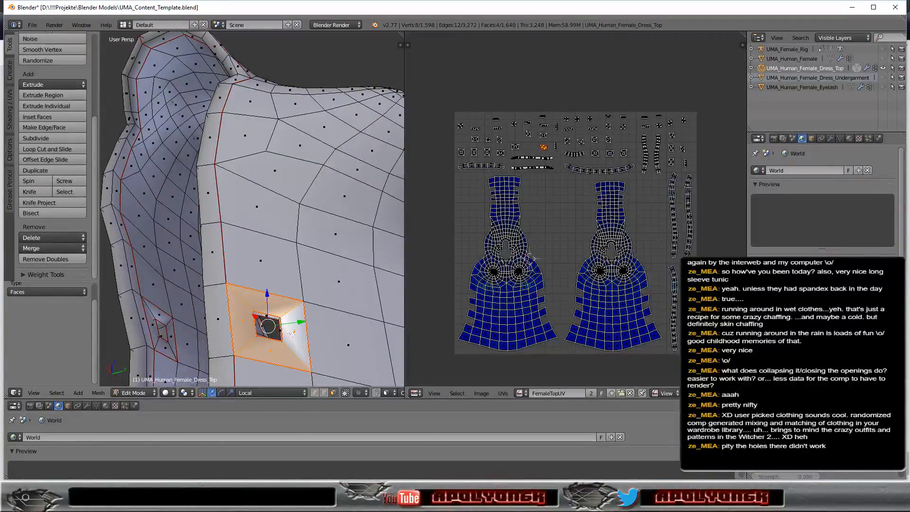
{"action": "key", "text": "x"}
{"action": "left_click", "coordinate": [291, 334]}
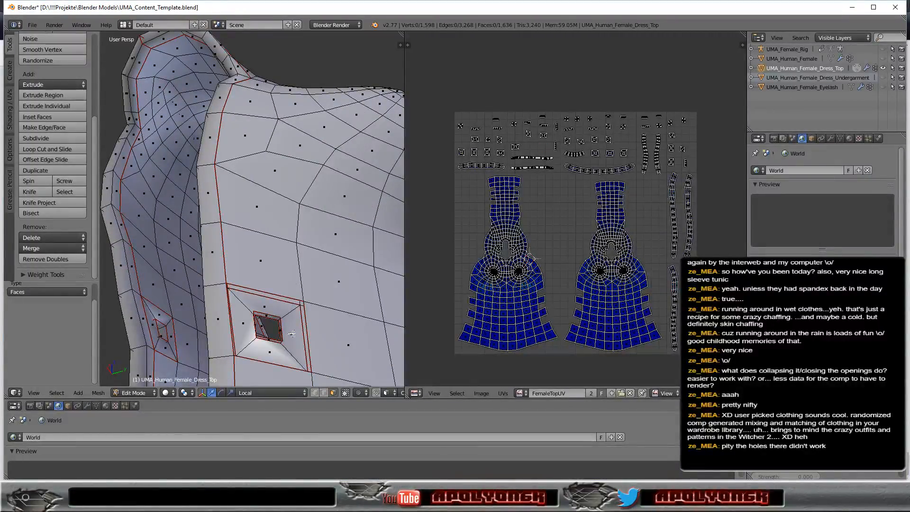
{"action": "right_click", "coordinate": [286, 317], "text": "alt"}
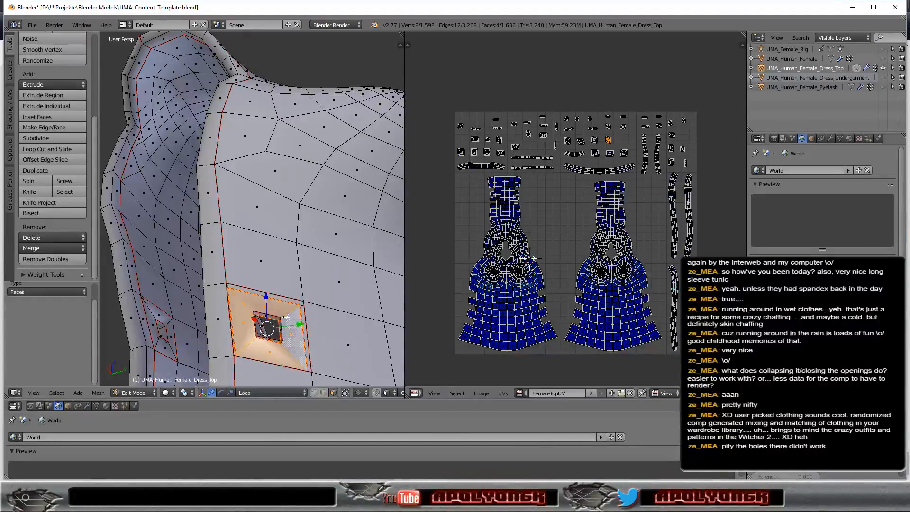
{"action": "key", "text": "x"}
{"action": "left_click", "coordinate": [284, 324]}
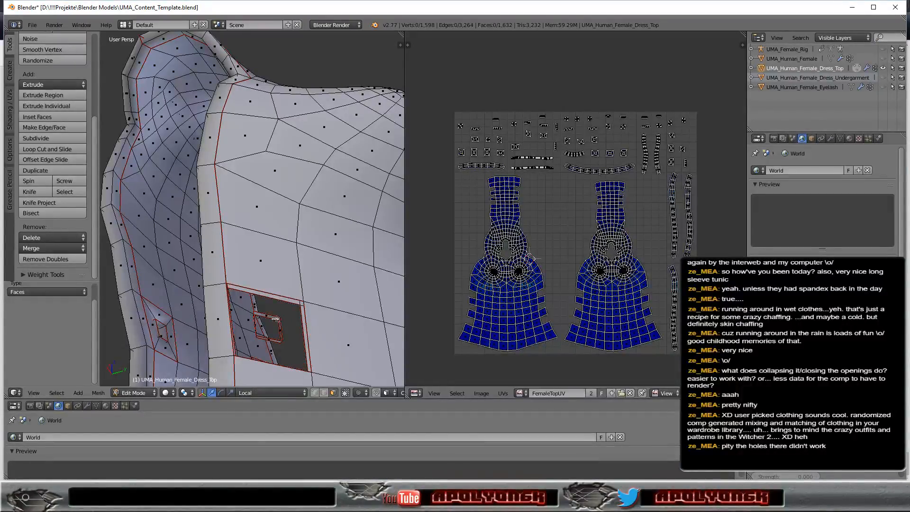
{"action": "right_click", "coordinate": [279, 319], "text": "alt"}
{"action": "key", "text": "x"}
{"action": "left_click", "coordinate": [280, 319]}
Step: Delete the rim and both overlapping face rings of the lowest eyelet on the dress top's back panel side edge
{"action": "scroll", "coordinate": [340, 323], "scroll_direction": "down", "scroll_amount": 5}
{"action": "middle_click_drag", "start_coordinate": [320, 314], "coordinate": [373, 308]}
{"action": "key", "text": "l"}
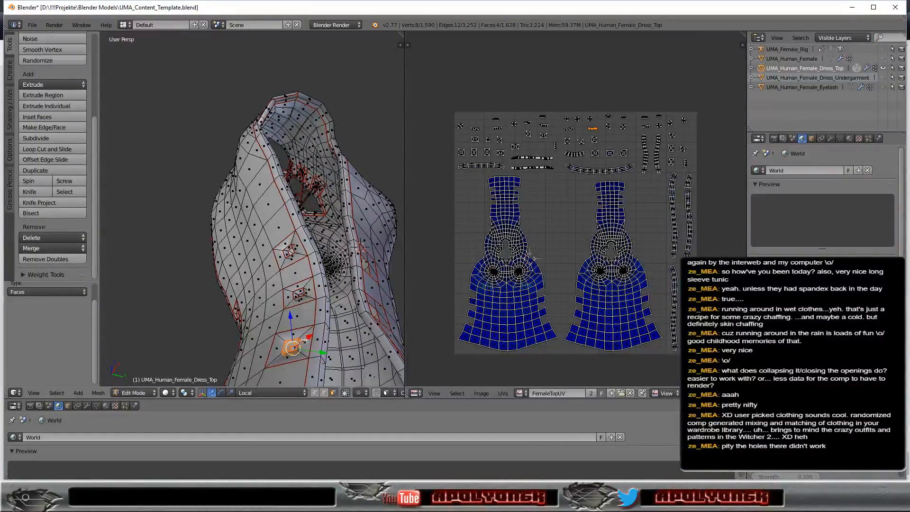
{"action": "key", "text": "x"}
{"action": "left_click", "coordinate": [304, 340]}
{"action": "key", "text": "l"}
{"action": "key", "text": "x"}
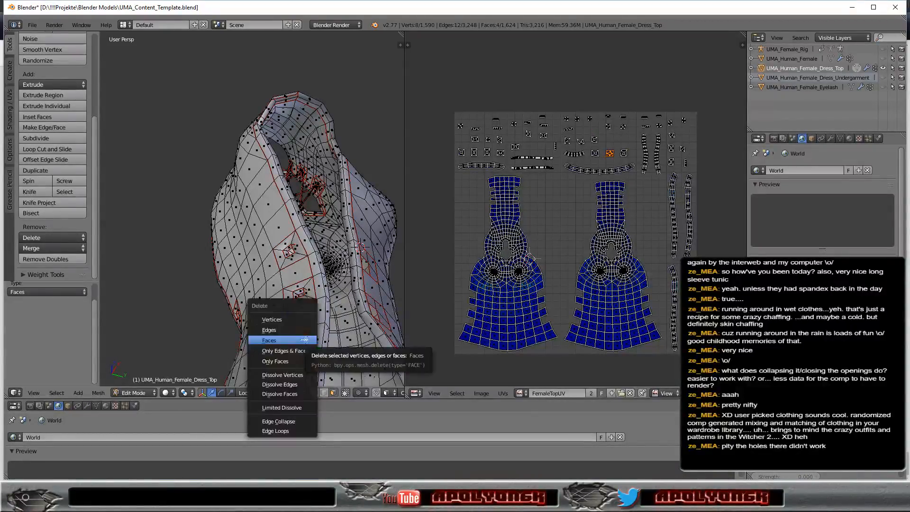
{"action": "left_click", "coordinate": [304, 340]}
{"action": "key", "text": "l"}
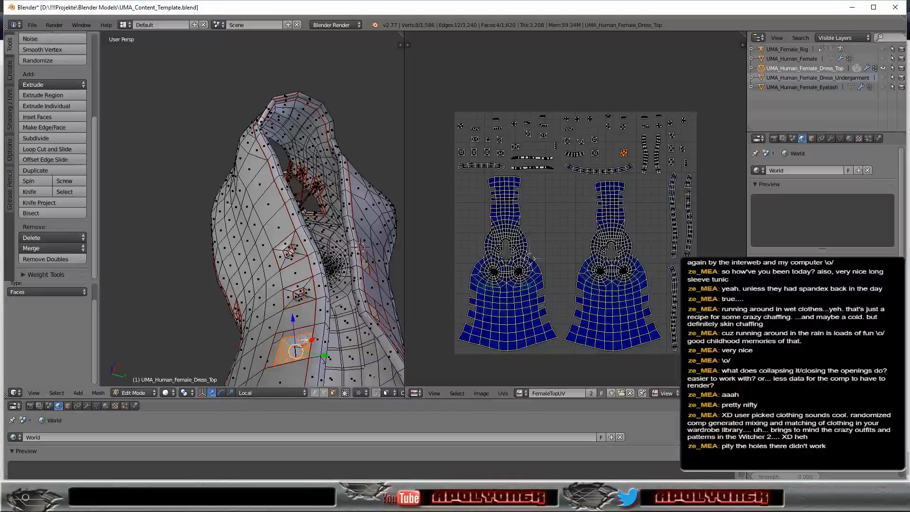
{"action": "key", "text": "x"}
{"action": "left_click", "coordinate": [304, 340]}
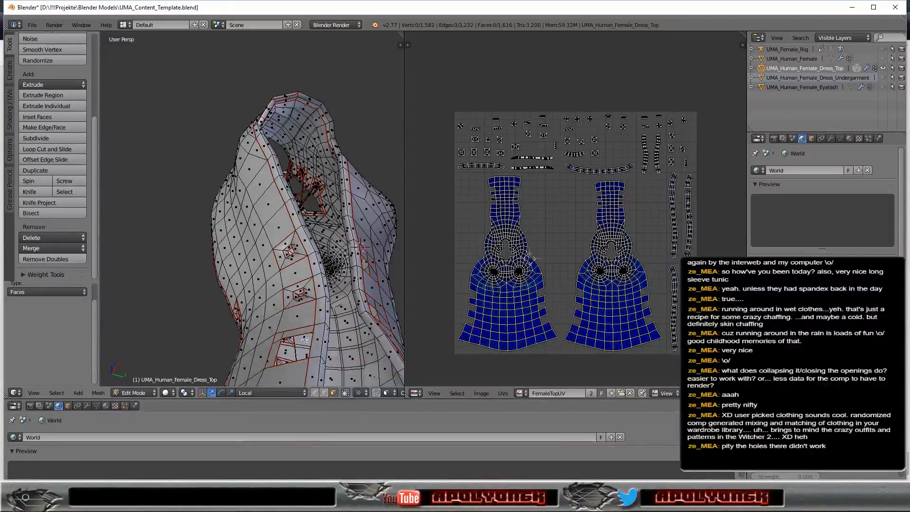
Step: Delete the rim and both overlapping face rings of the middle eyelet on the back panel's side edge
{"action": "key", "text": "l"}
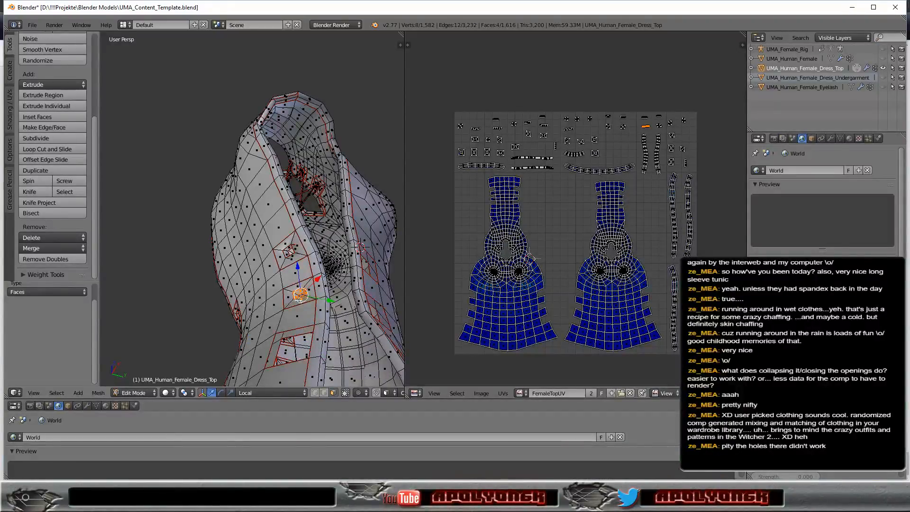
{"action": "key", "text": "x"}
{"action": "left_click", "coordinate": [298, 299]}
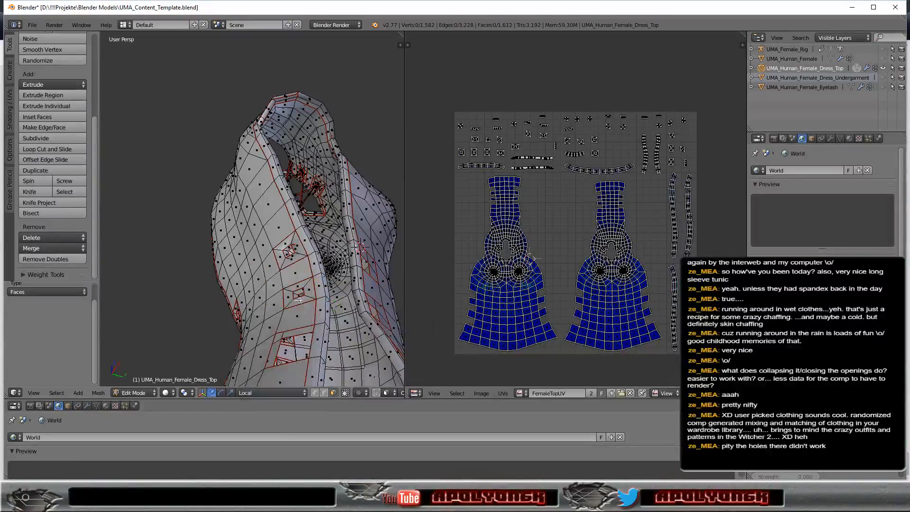
{"action": "key", "text": "l"}
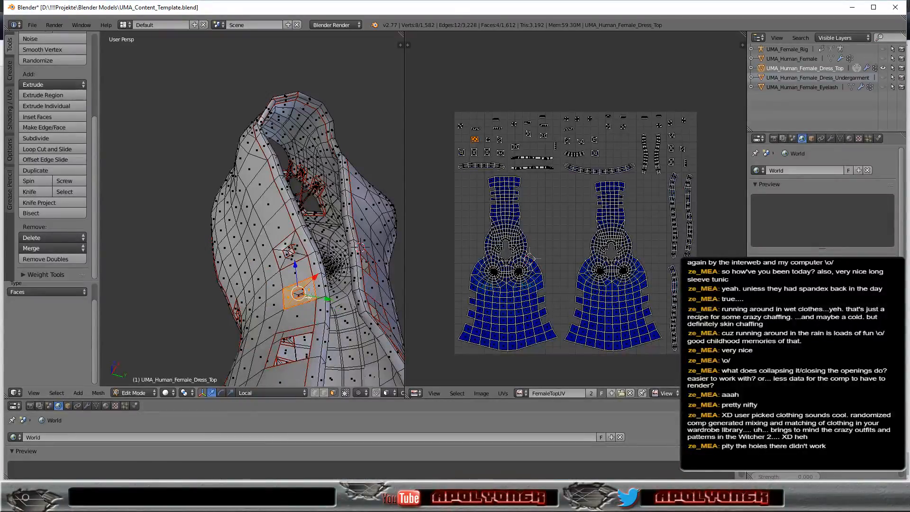
{"action": "key", "text": "x"}
{"action": "left_click", "coordinate": [307, 298]}
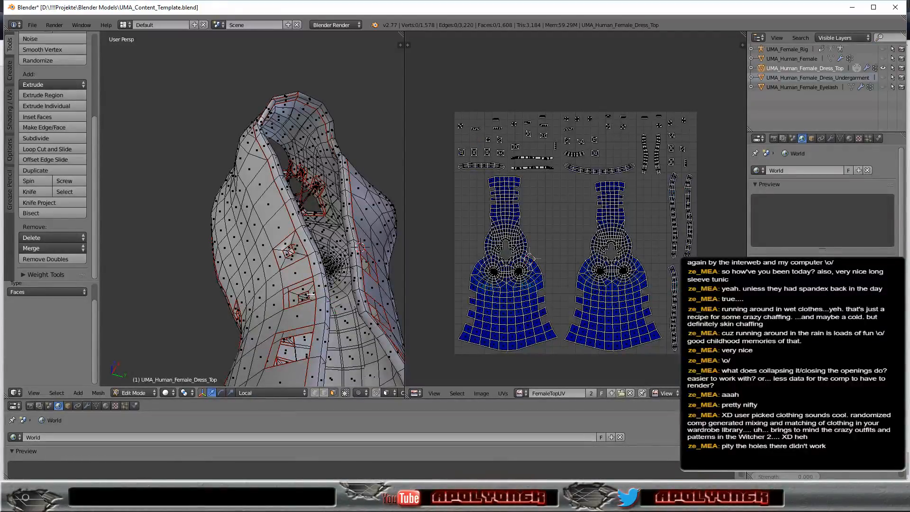
{"action": "right_click", "coordinate": [307, 292], "text": "alt"}
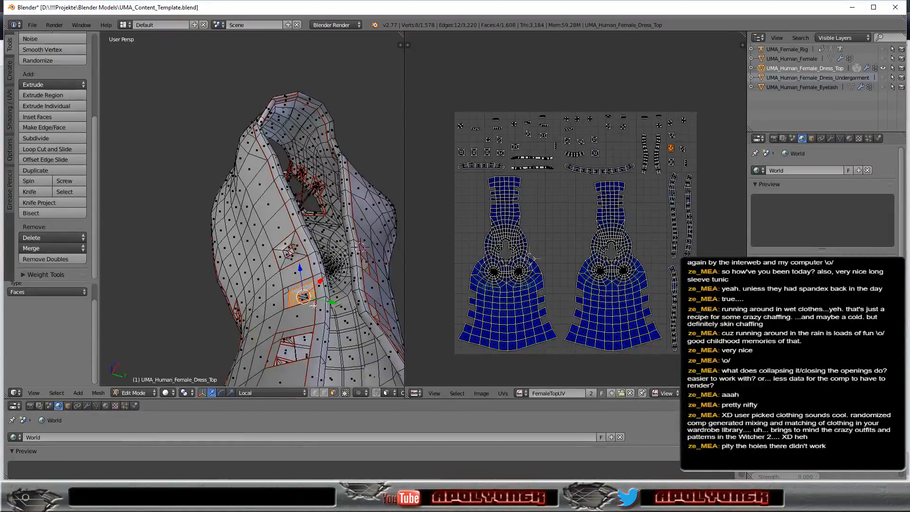
{"action": "key", "text": "x"}
{"action": "left_click", "coordinate": [312, 305]}
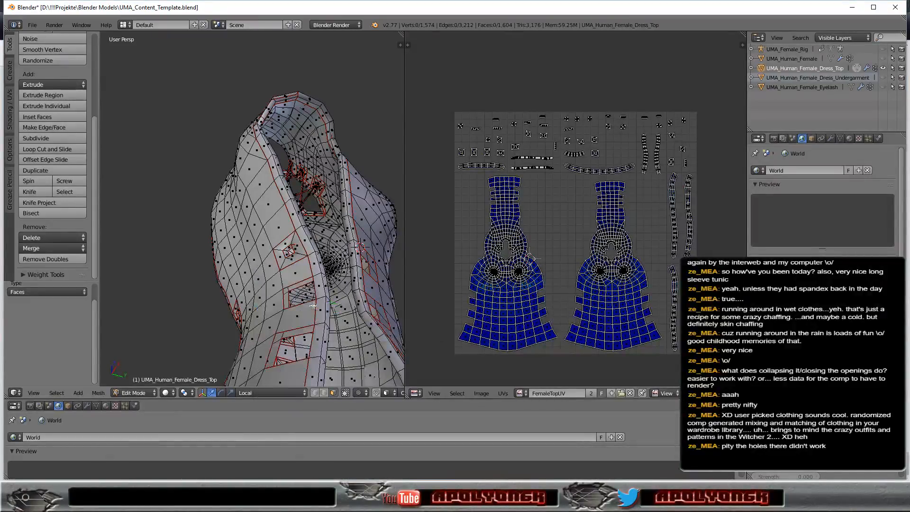
Step: Delete the outer of the two overlapping face rings around the uppermost eyelet on the back panel's side edge
{"action": "right_click", "coordinate": [295, 252], "text": "alt"}
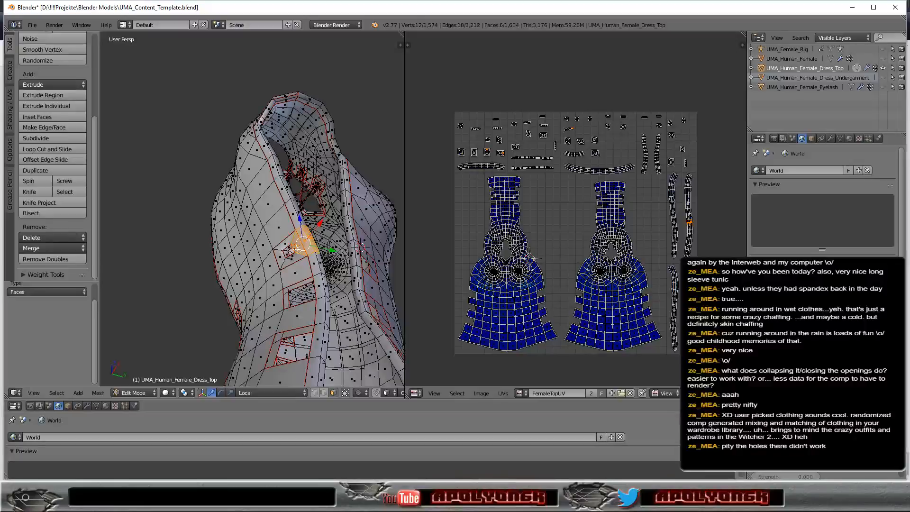
{"action": "right_click", "coordinate": [292, 254], "text": "alt"}
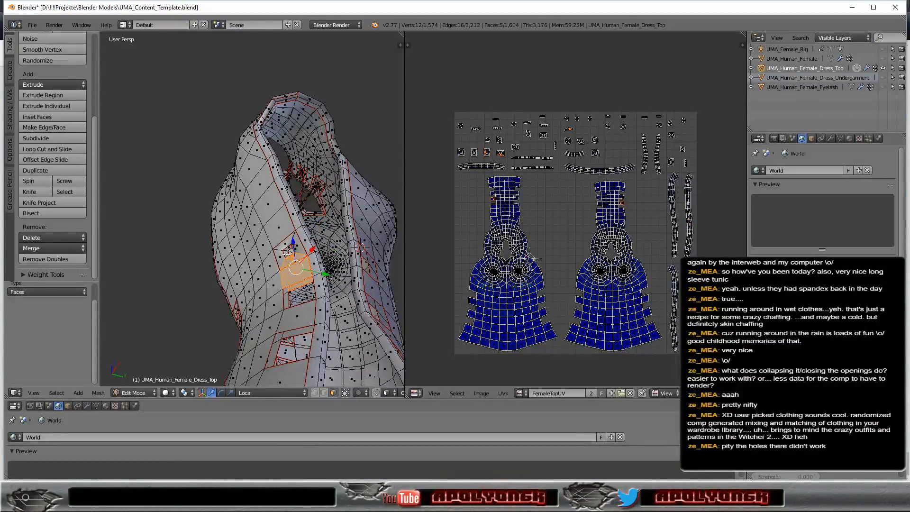
{"action": "right_click", "coordinate": [287, 253], "text": "alt"}
{"action": "right_click", "coordinate": [288, 252], "text": "alt"}
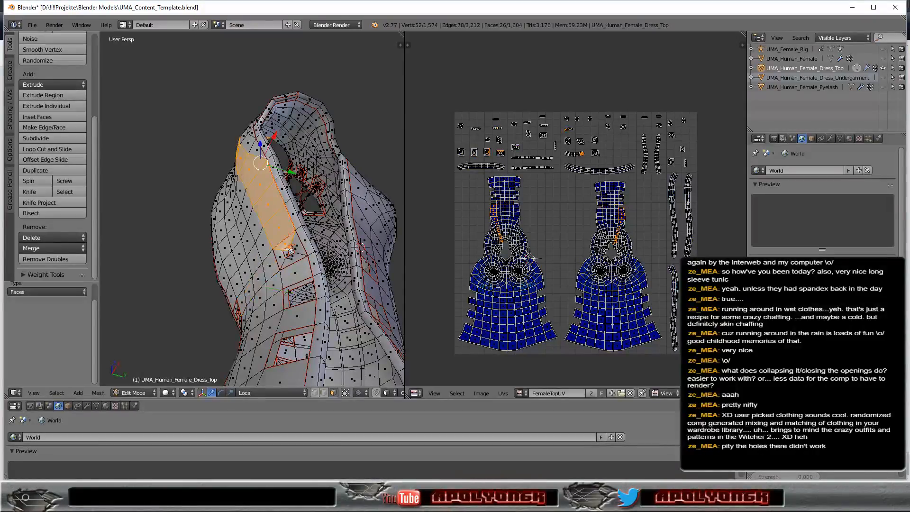
{"action": "scroll", "coordinate": [288, 252], "scroll_direction": "up", "scroll_amount": 6}
{"action": "middle_click_drag", "start_coordinate": [365, 317], "coordinate": [352, 275]}
{"action": "scroll", "coordinate": [337, 302], "scroll_direction": "down", "scroll_amount": 4}
{"action": "right_click", "coordinate": [356, 281], "text": "alt"}
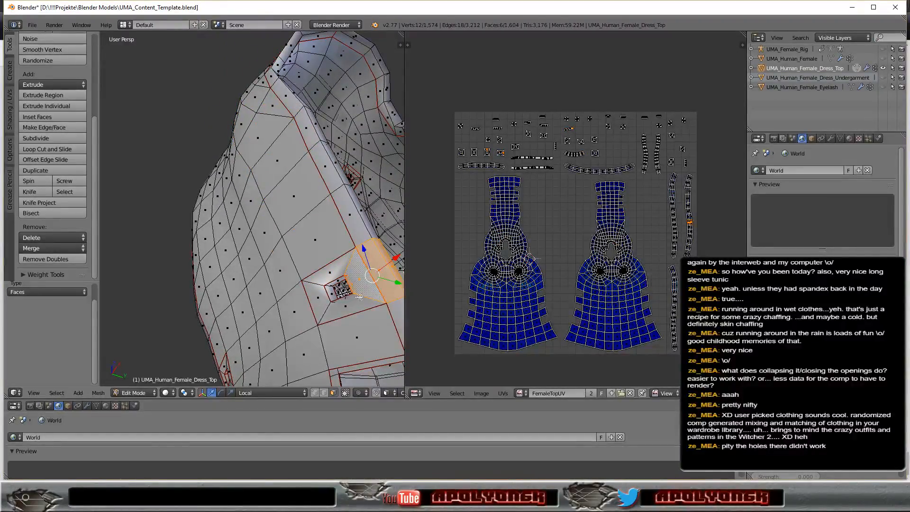
{"action": "right_click", "coordinate": [345, 292], "text": "alt"}
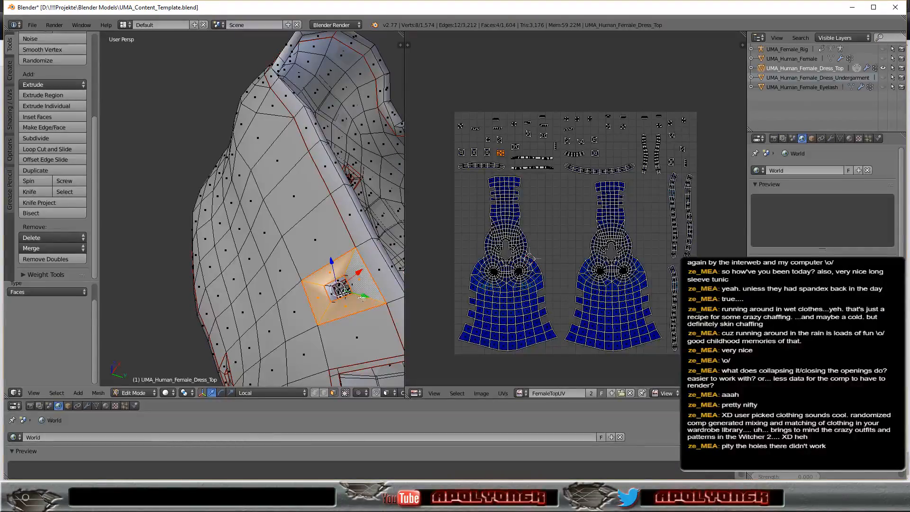
{"action": "key", "text": "x"}
{"action": "left_click", "coordinate": [361, 297]}
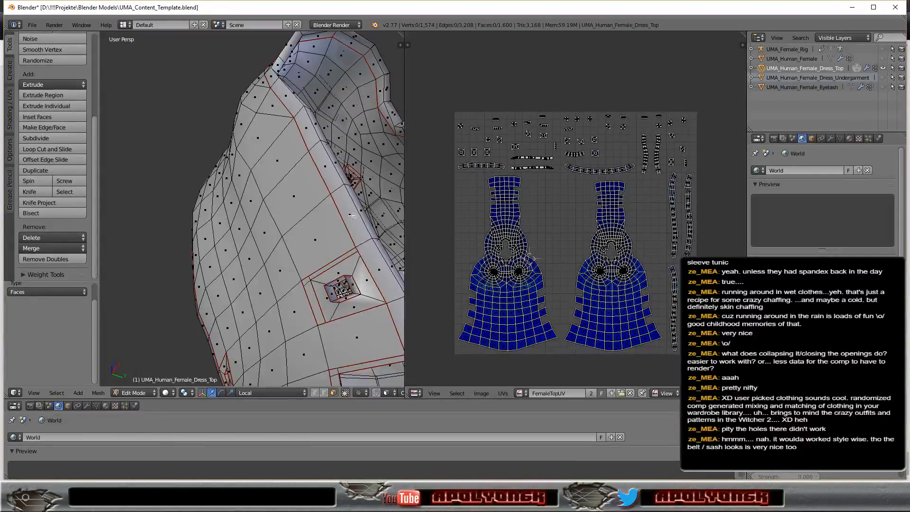
Step: Show the UMA_Human_Female_Dress_Undergarment object and examine the dress top's eyelet openings against it from several sides
{"action": "scroll", "coordinate": [351, 219], "scroll_direction": "down", "scroll_amount": 7}
{"action": "middle_click_drag", "start_coordinate": [326, 236], "coordinate": [241, 313]}
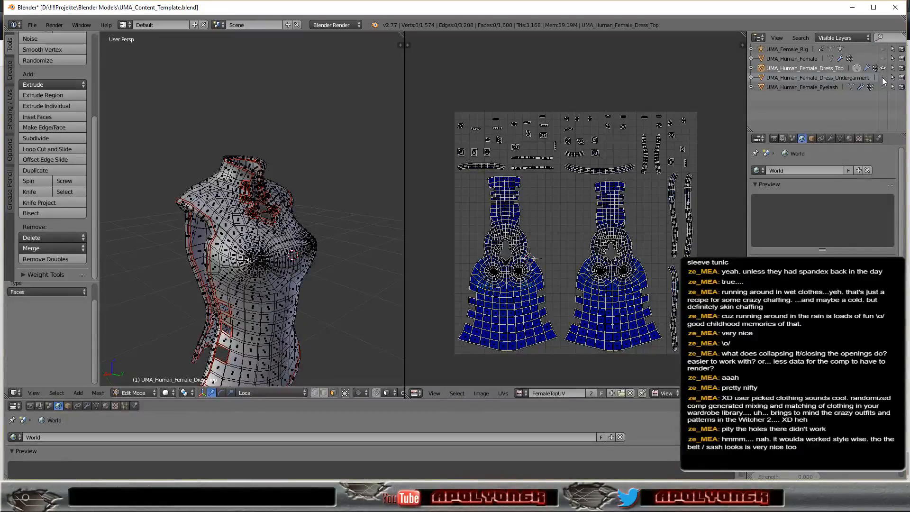
{"action": "left_click", "coordinate": [883, 78]}
{"action": "middle_click_drag", "start_coordinate": [108, 328], "coordinate": [122, 232]}
{"action": "scroll", "coordinate": [121, 232], "scroll_direction": "up", "scroll_amount": 2}
{"action": "scroll", "coordinate": [266, 239], "scroll_direction": "up", "scroll_amount": 2}
{"action": "middle_click_drag", "start_coordinate": [265, 240], "coordinate": [322, 274]}
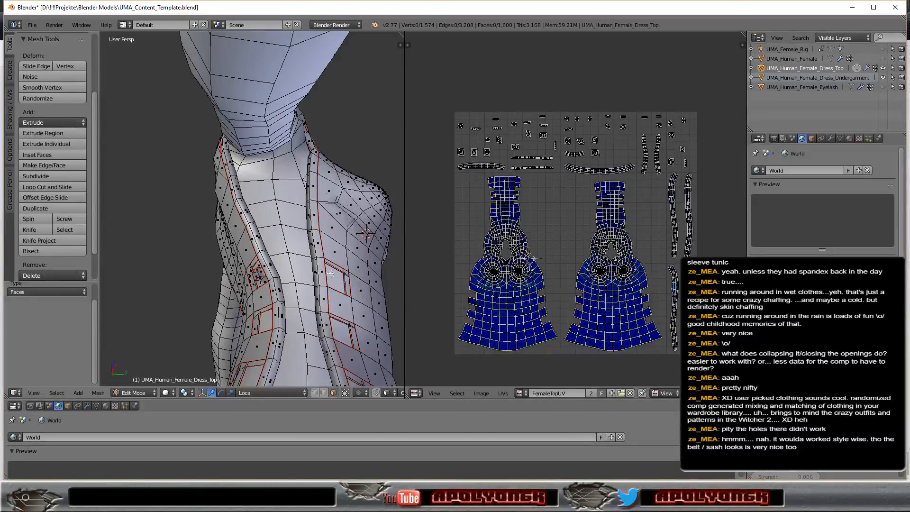
{"action": "middle_click_drag", "start_coordinate": [328, 287], "coordinate": [273, 270]}
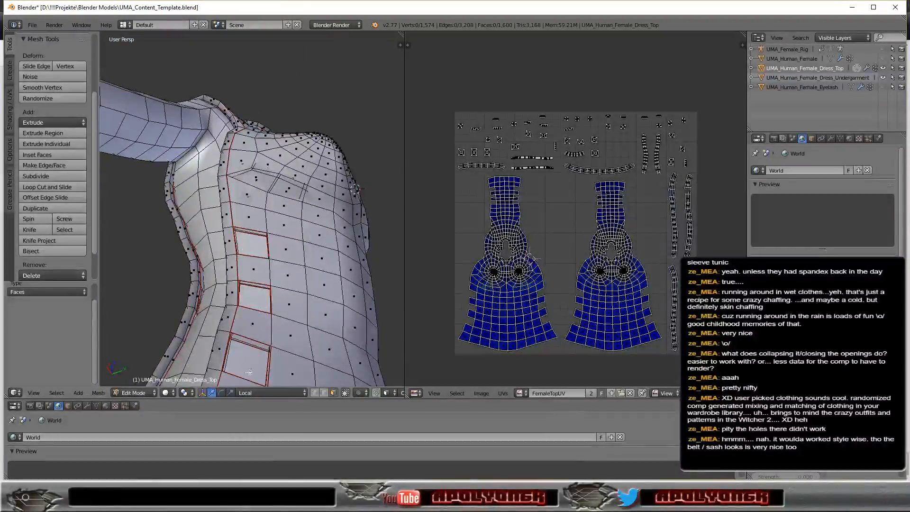
{"action": "middle_click_drag", "start_coordinate": [257, 341], "coordinate": [351, 367]}
{"action": "mouse_move", "coordinate": [354, 233]}
{"action": "middle_mouse_down"}
{"action": "mouse_move", "coordinate": [356, 224]}
{"action": "mouse_move", "coordinate": [362, 242]}
{"action": "middle_mouse_up"}
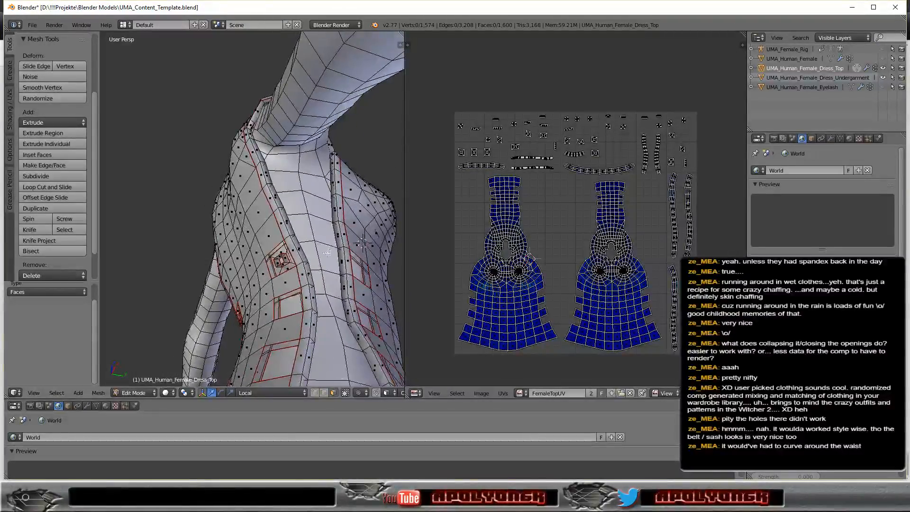
Step: Delete the inner rim and the remaining ring of faces of the uppermost eyelet on the back panel's side edge
{"action": "scroll", "coordinate": [322, 308], "scroll_direction": "up", "scroll_amount": 3}
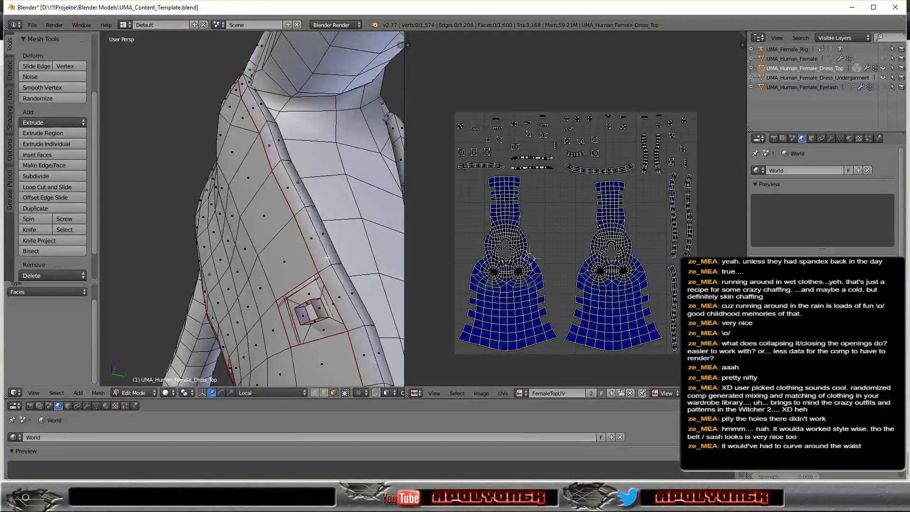
{"action": "right_click", "coordinate": [320, 308], "text": "alt"}
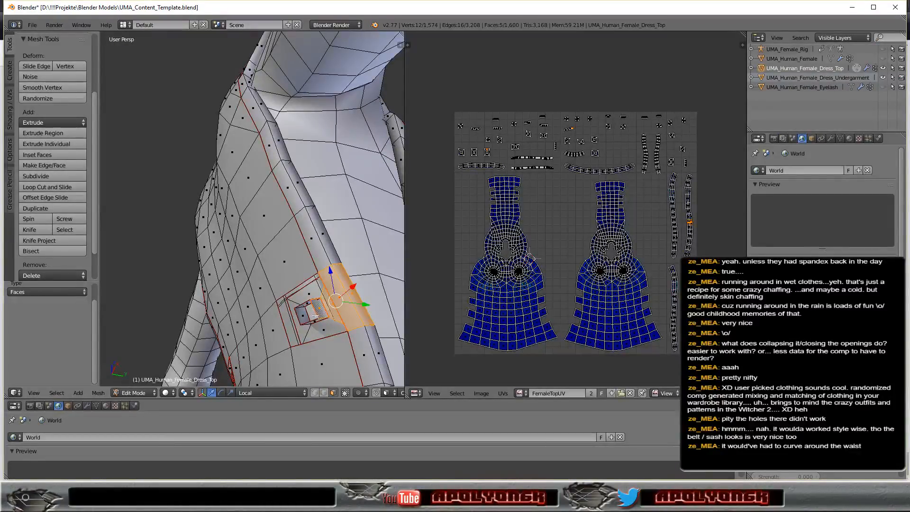
{"action": "right_click", "coordinate": [323, 316], "text": "alt"}
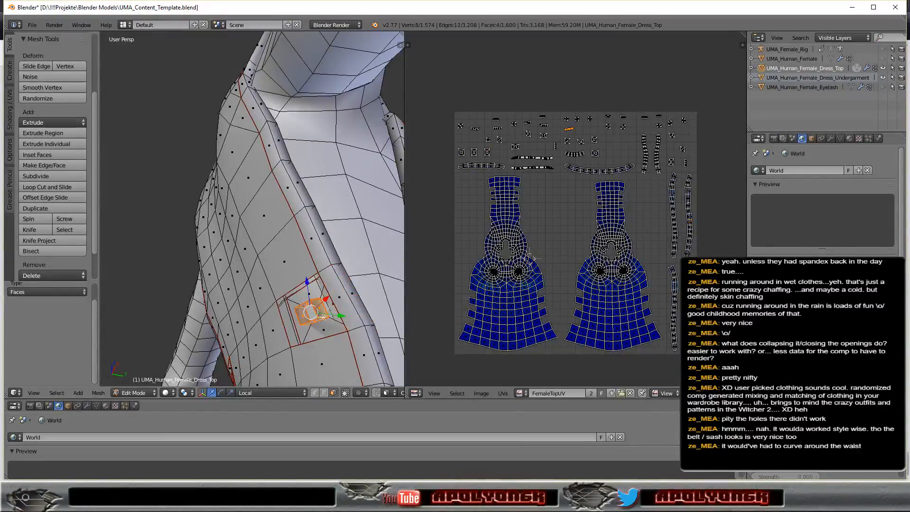
{"action": "key", "text": "x"}
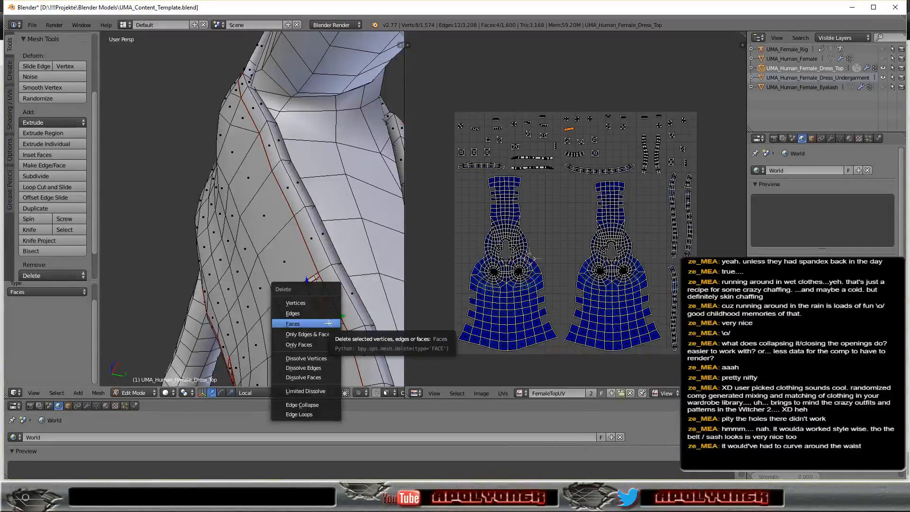
{"action": "left_click", "coordinate": [328, 324]}
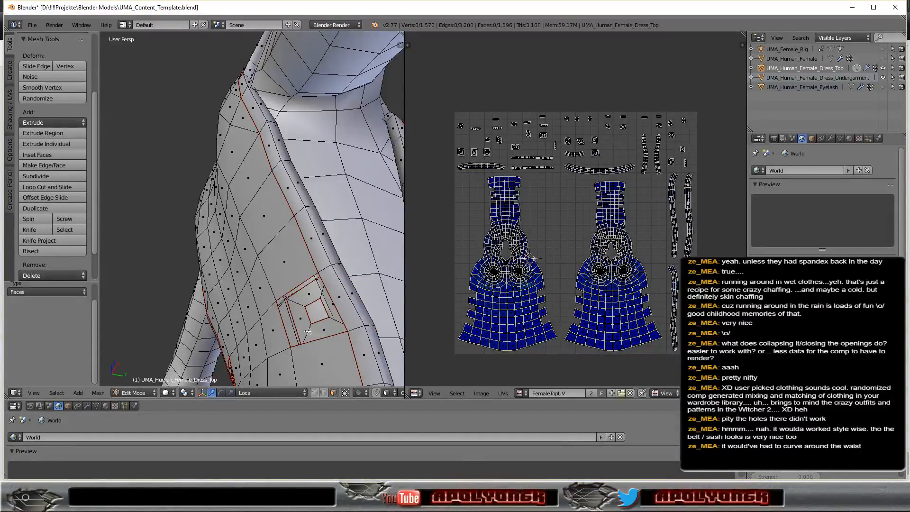
{"action": "right_click", "coordinate": [308, 331], "text": "alt"}
{"action": "key", "text": "x"}
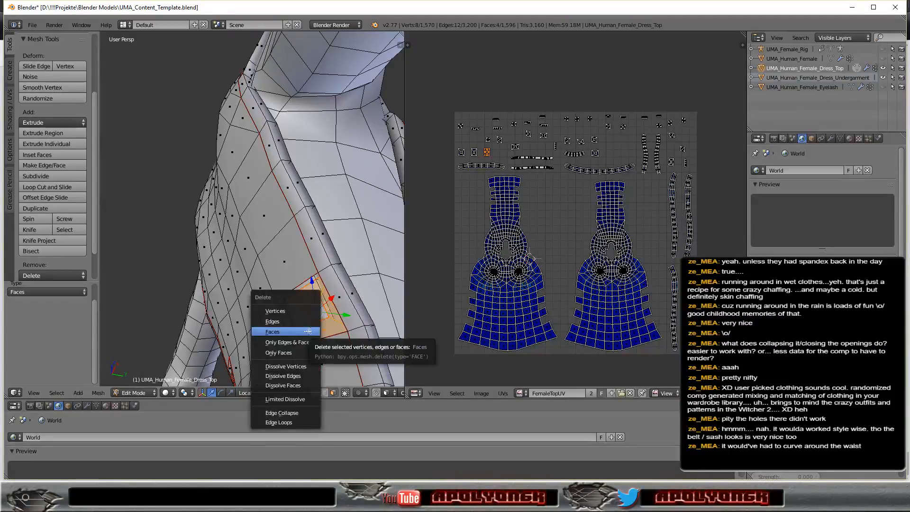
{"action": "left_click", "coordinate": [313, 334]}
Step: Delete the rim and both overlapping face rings of the uppermost eyelet on the back panel's opposite side edge
{"action": "scroll", "coordinate": [313, 335], "scroll_direction": "down", "scroll_amount": 6}
{"action": "middle_click_drag", "start_coordinate": [314, 335], "coordinate": [253, 342]}
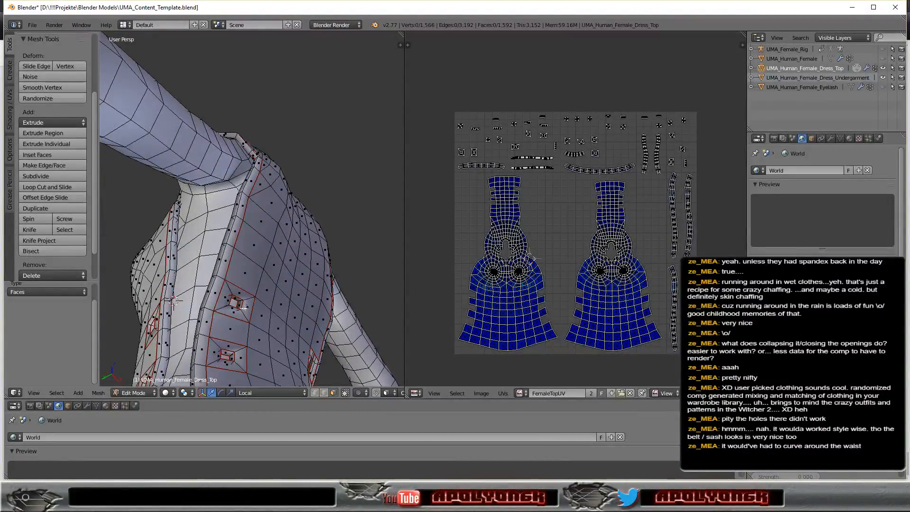
{"action": "right_click", "coordinate": [244, 308], "text": "alt"}
{"action": "key", "text": "x"}
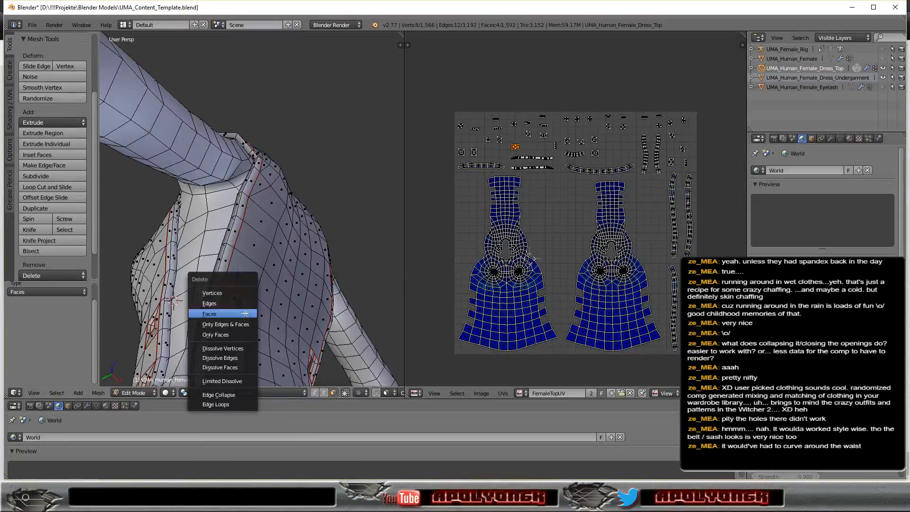
{"action": "left_click", "coordinate": [245, 314]}
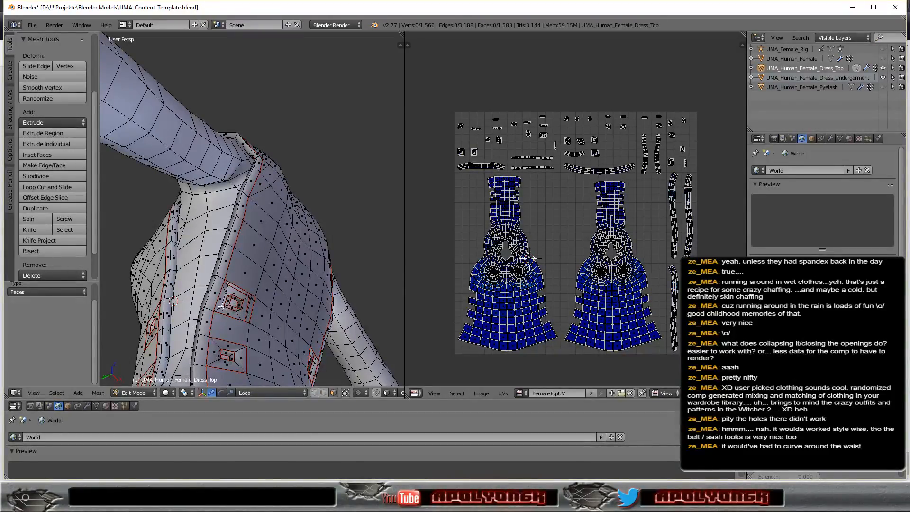
{"action": "right_click", "coordinate": [226, 306], "text": "alt"}
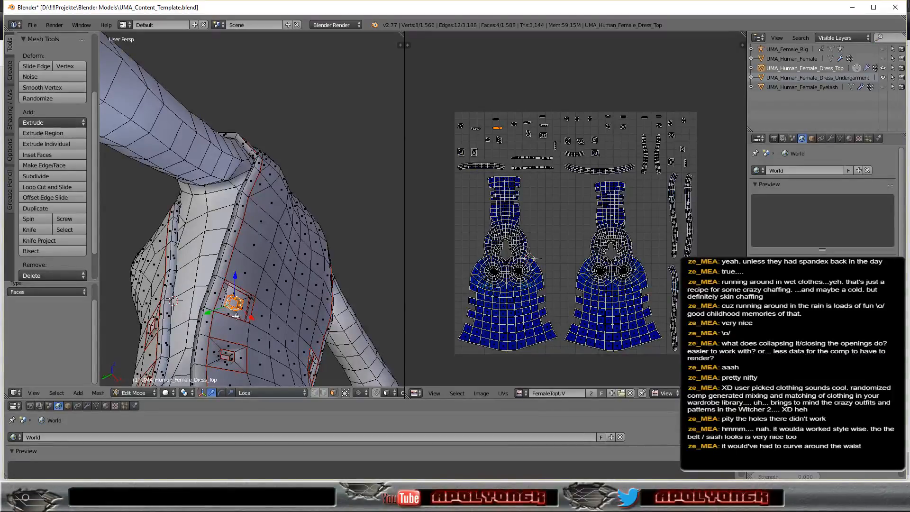
{"action": "key", "text": "x"}
{"action": "left_click", "coordinate": [235, 317]}
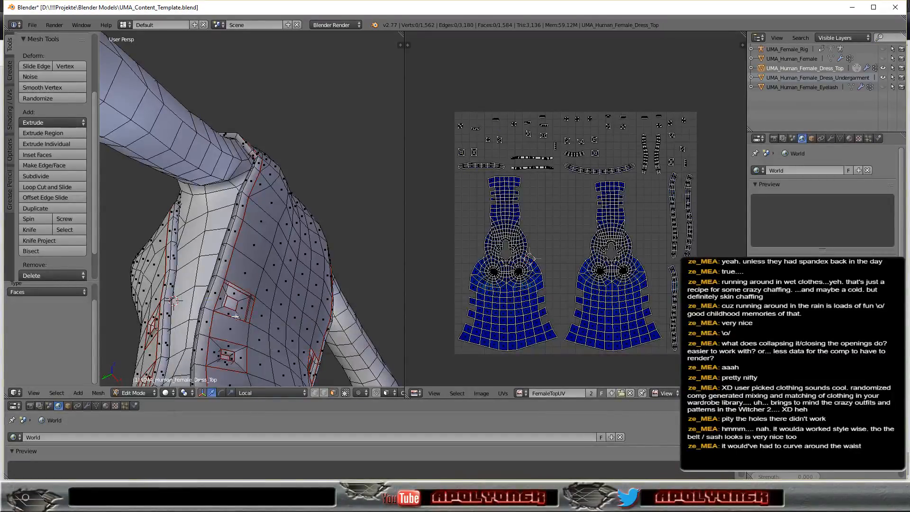
{"action": "right_click", "coordinate": [222, 308], "text": "alt"}
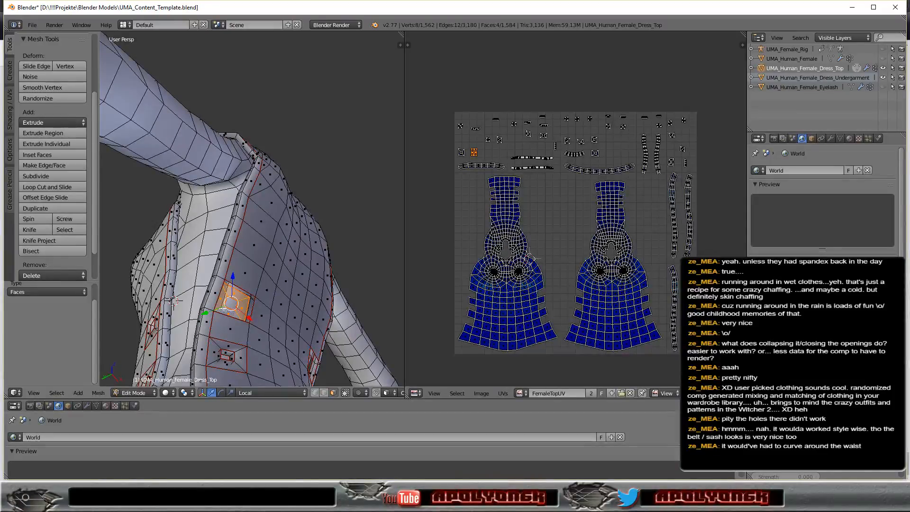
{"action": "key", "text": "x"}
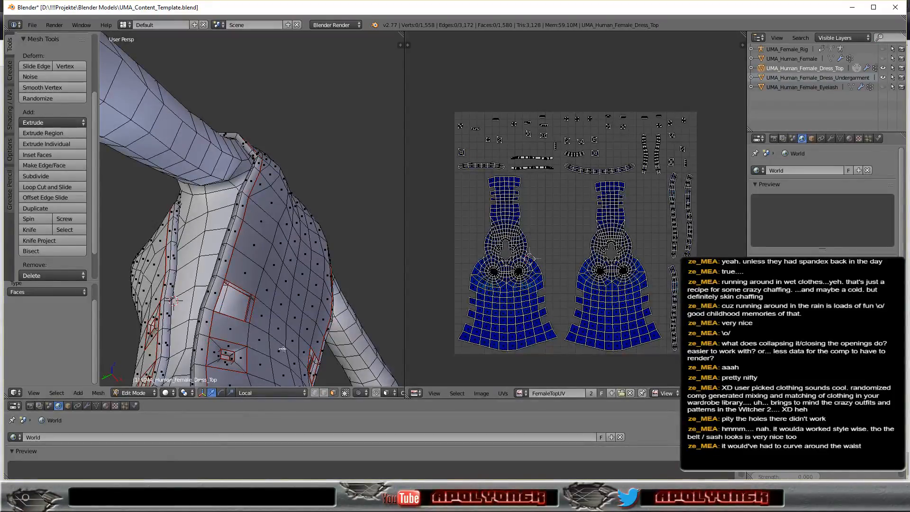
Step: Delete the outer of the two overlapping face rings around the middle eyelet on the back panel's opposite side edge
{"action": "middle_click_drag", "start_coordinate": [279, 357], "coordinate": [282, 318]}
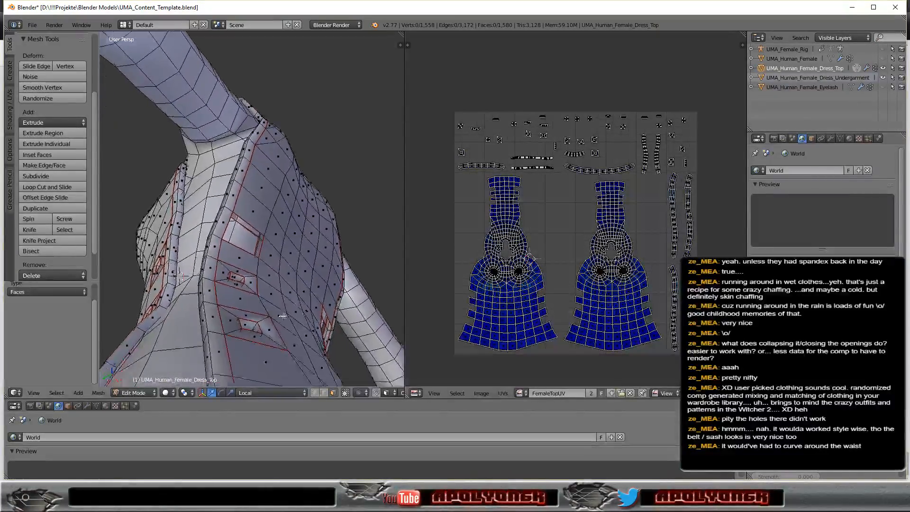
{"action": "scroll", "coordinate": [282, 319], "scroll_direction": "up", "scroll_amount": 4}
{"action": "middle_click_drag", "start_coordinate": [276, 279], "coordinate": [255, 301]}
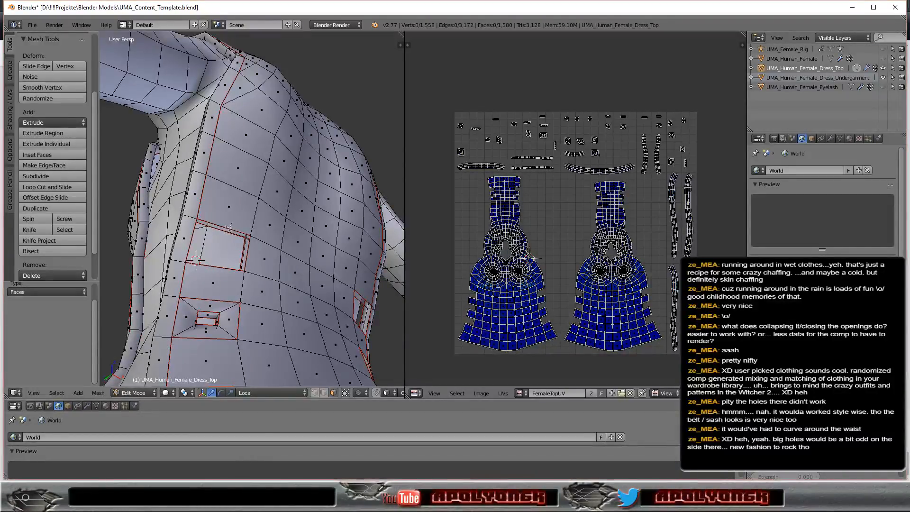
{"action": "right_click", "coordinate": [230, 308], "text": "alt"}
{"action": "key", "text": "x"}
{"action": "left_click", "coordinate": [240, 308]}
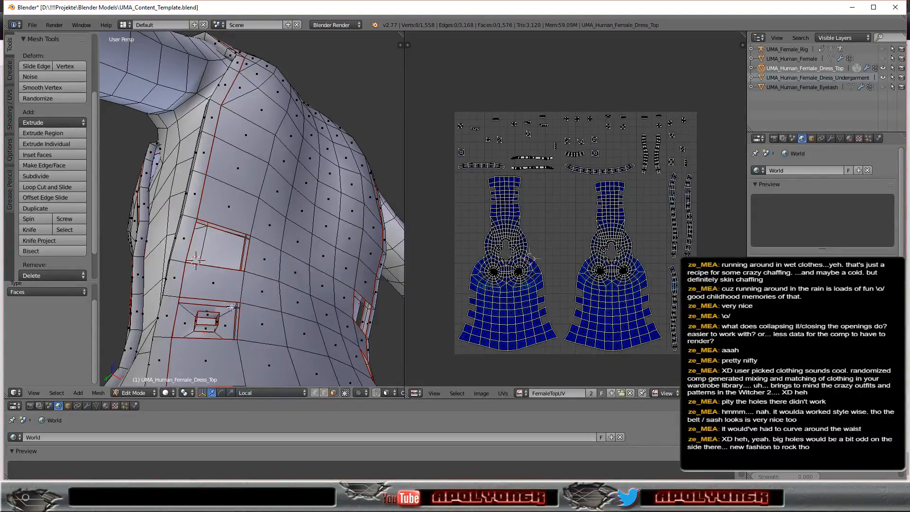
Step: Delete the remaining face ring and the inner rim of the middle eyelet on the back panel's opposite side edge
{"action": "right_click", "coordinate": [216, 328], "text": "alt"}
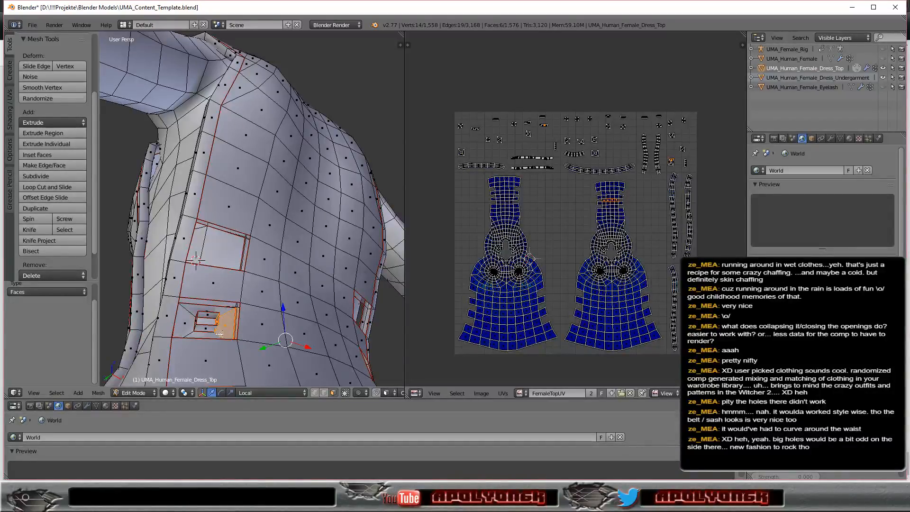
{"action": "right_click", "coordinate": [218, 335], "text": "alt"}
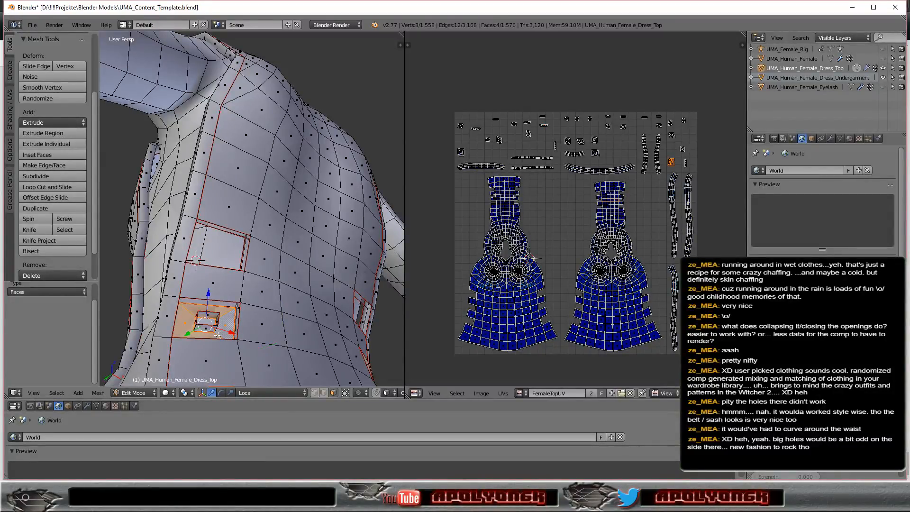
{"action": "key", "text": "x"}
{"action": "left_click", "coordinate": [251, 335]}
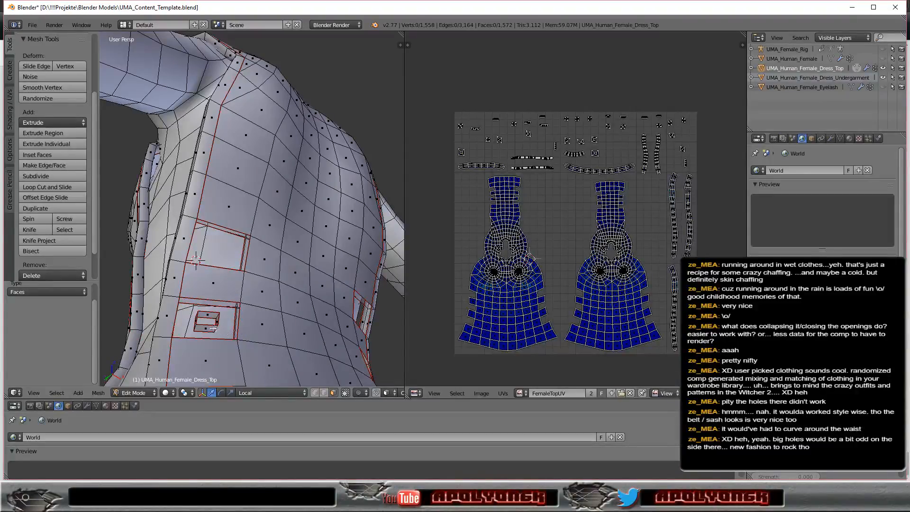
{"action": "right_click", "coordinate": [218, 315], "text": "alt"}
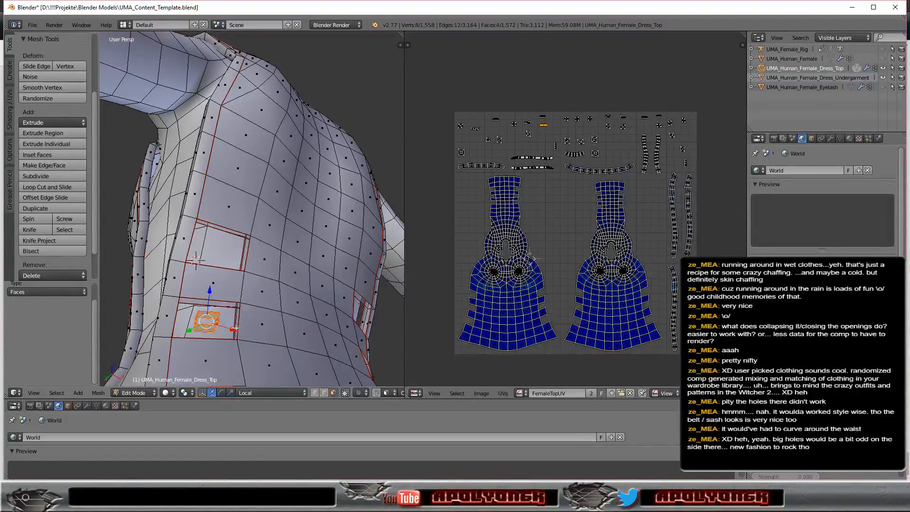
{"action": "key", "text": "x"}
{"action": "left_click", "coordinate": [235, 328]}
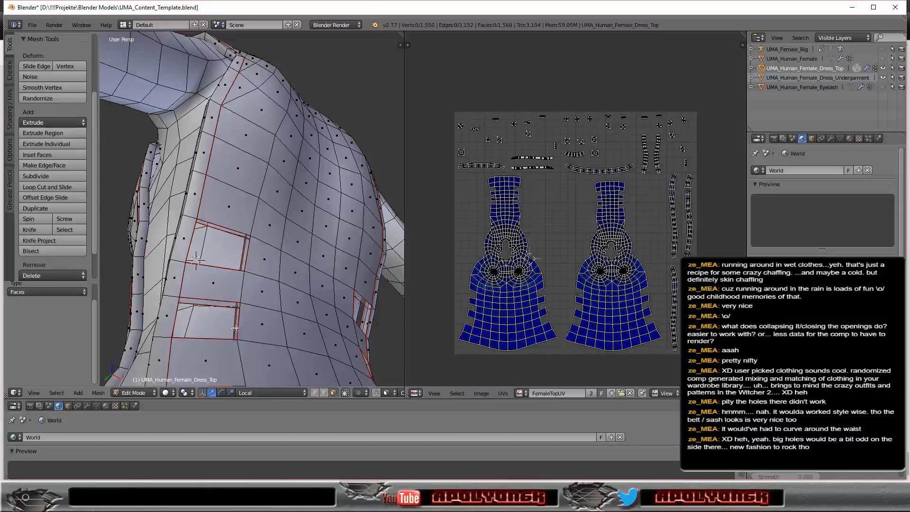
Step: Delete the outer of the two overlapping face rings around the lowest eyelet on the back panel's opposite side edge
{"action": "scroll", "coordinate": [238, 324], "scroll_direction": "down", "scroll_amount": 5}
{"action": "middle_click_drag", "start_coordinate": [268, 295], "coordinate": [295, 196]}
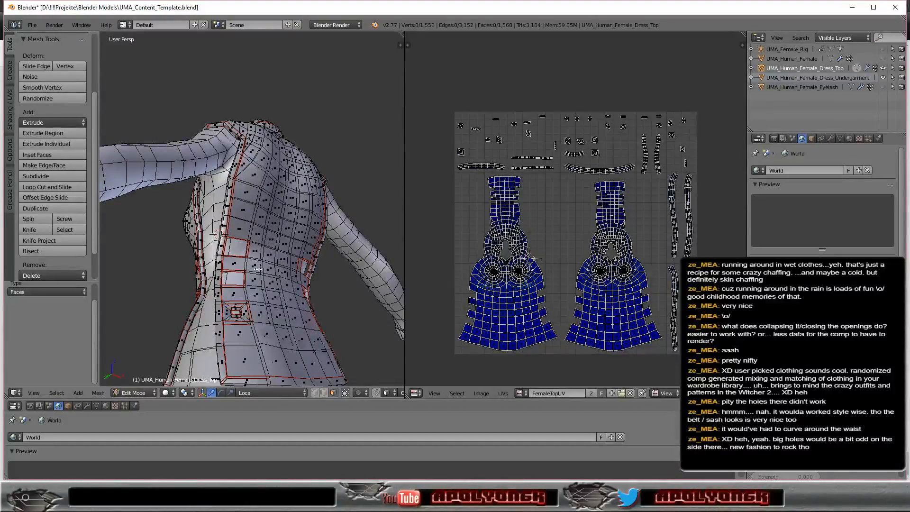
{"action": "scroll", "coordinate": [262, 309], "scroll_direction": "up", "scroll_amount": 4}
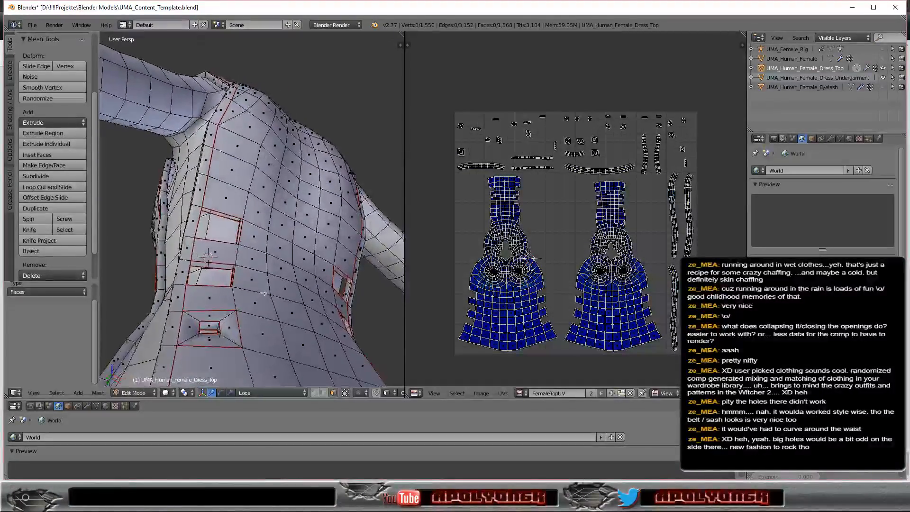
{"action": "middle_click_drag", "start_coordinate": [262, 299], "coordinate": [265, 299]}
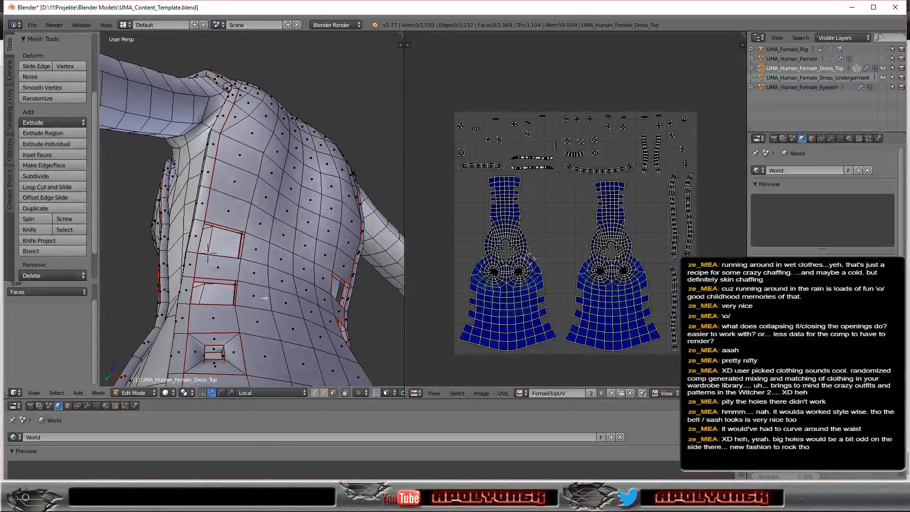
{"action": "right_click", "coordinate": [230, 357], "text": "alt"}
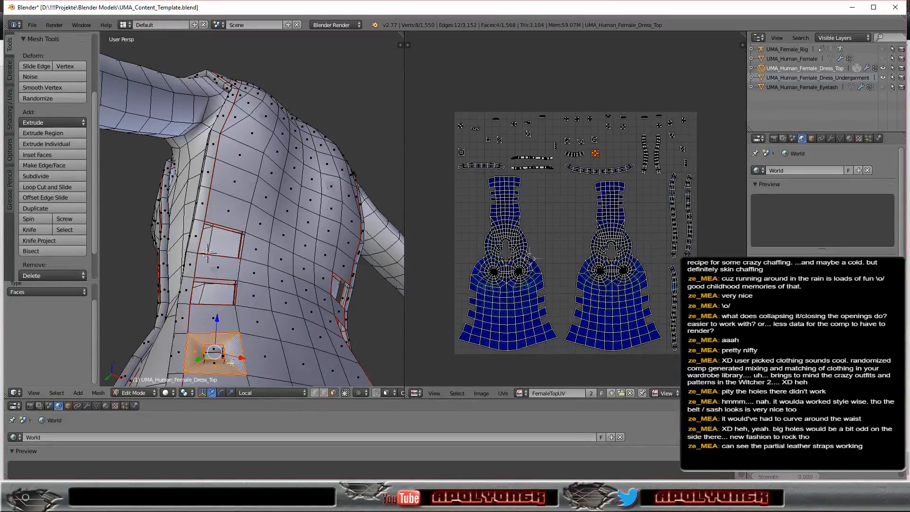
{"action": "key", "text": "x"}
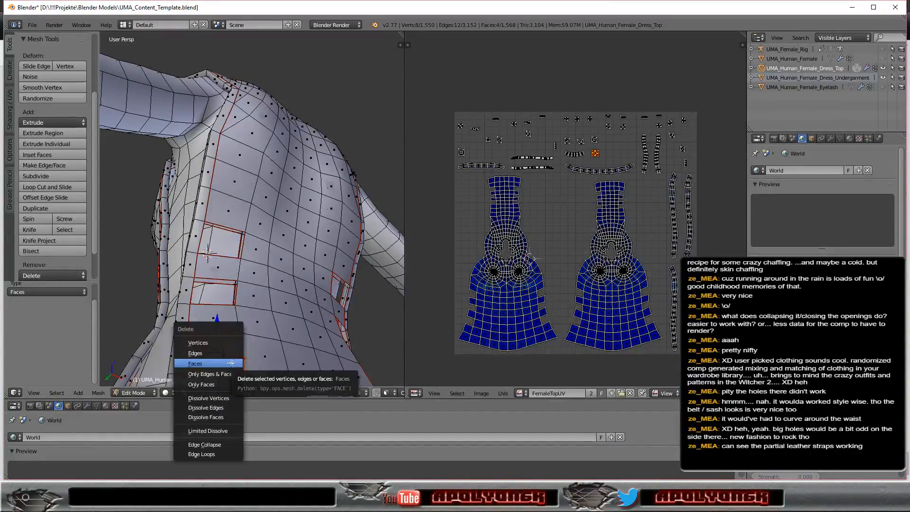
{"action": "left_click", "coordinate": [230, 363]}
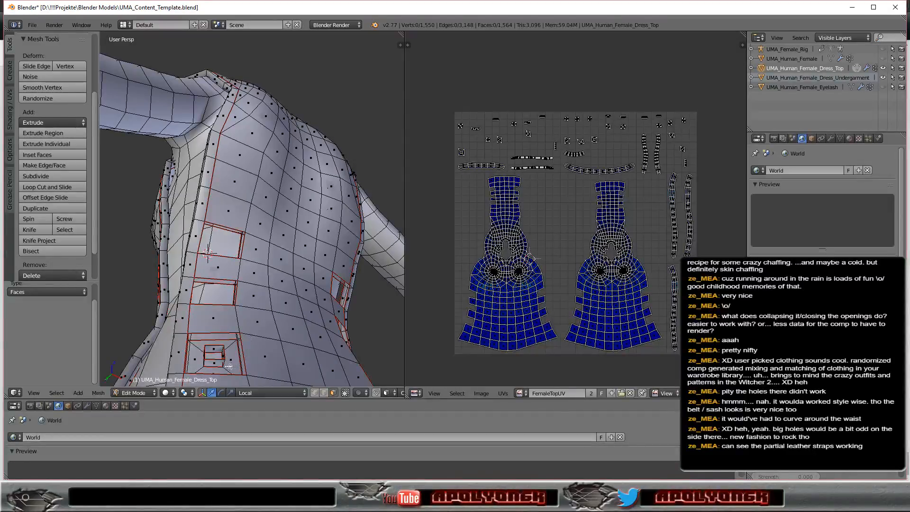
Step: Delete the remaining face ring and the inner rim of the lowest eyelet on the back panel's opposite side edge
{"action": "right_click", "coordinate": [215, 365], "text": "alt"}
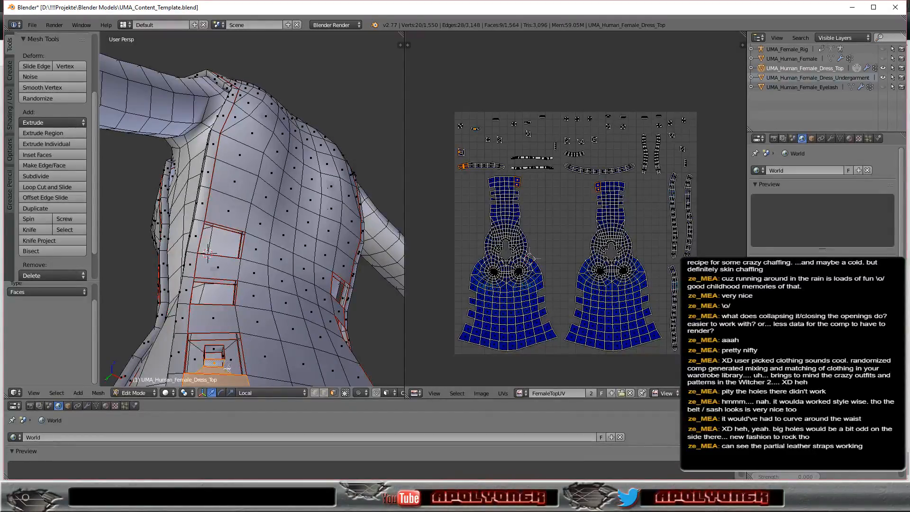
{"action": "right_click", "coordinate": [228, 368], "text": "alt"}
{"action": "key", "text": "x"}
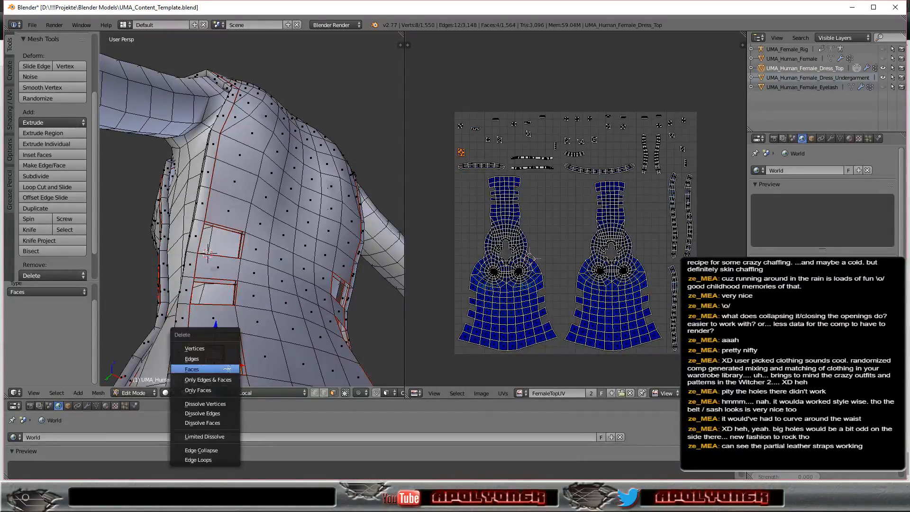
{"action": "left_click", "coordinate": [219, 433]}
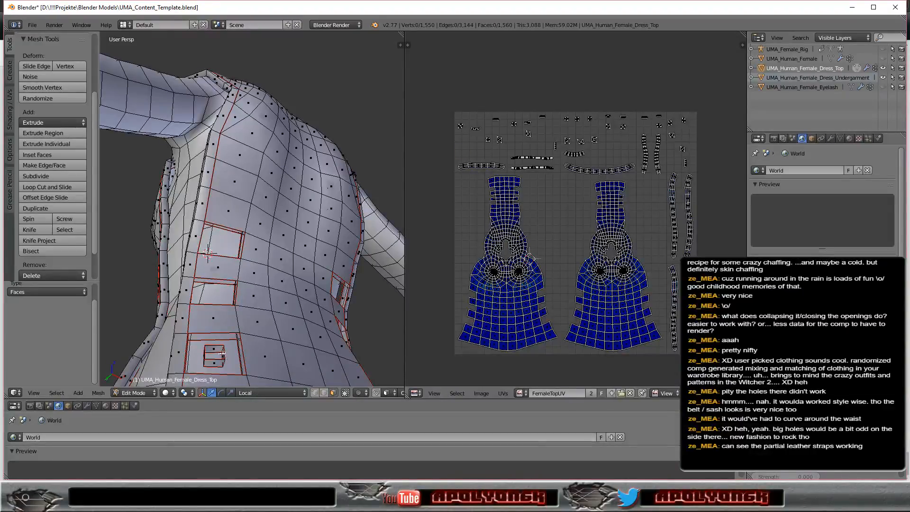
{"action": "right_click", "coordinate": [222, 350], "text": "alt"}
{"action": "key", "text": "x"}
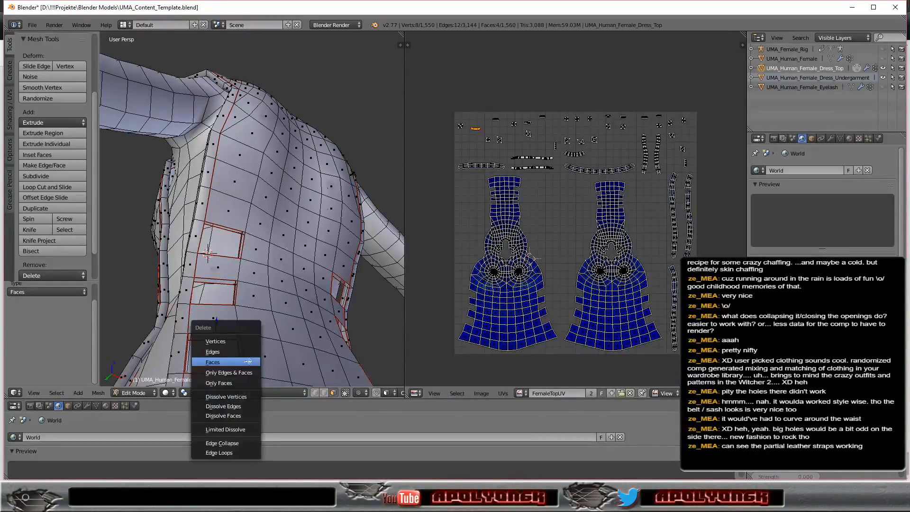
{"action": "left_click", "coordinate": [248, 362]}
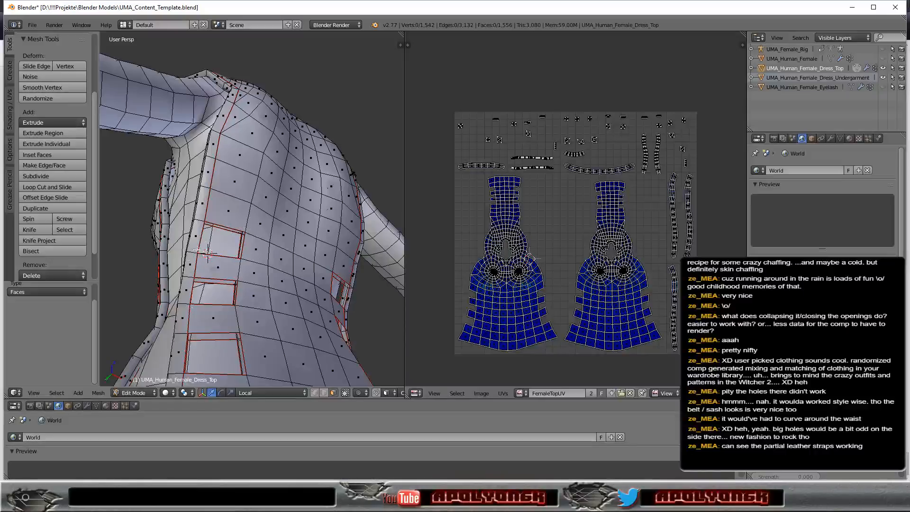
Step: Delete both overlapping face rings and the inner rim of the lowest eyelet on the front panel's adjoining side edge
{"action": "middle_click_drag", "start_coordinate": [248, 287], "coordinate": [351, 304]}
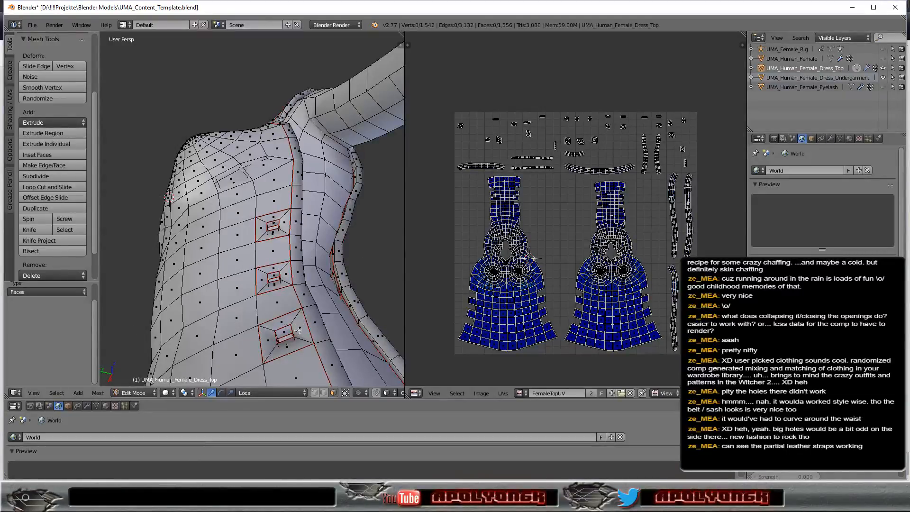
{"action": "key", "text": "l"}
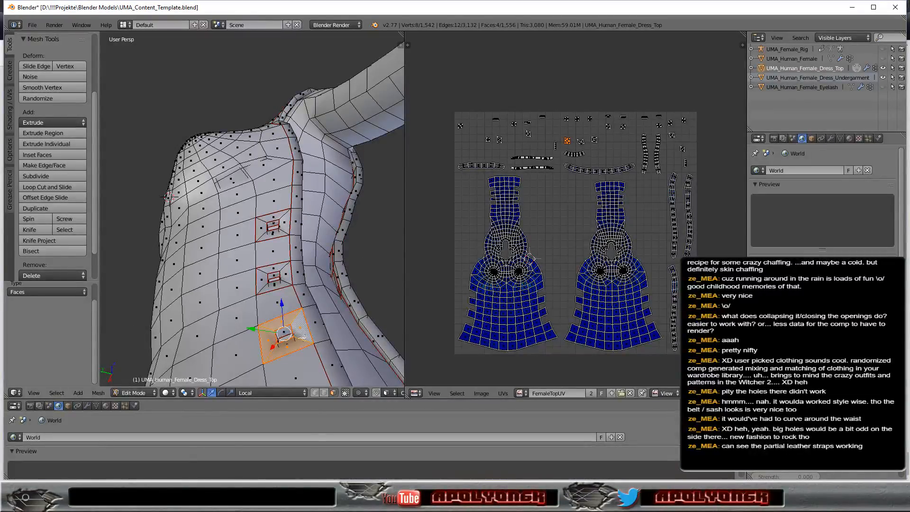
{"action": "key", "text": "x"}
{"action": "left_click", "coordinate": [302, 337]}
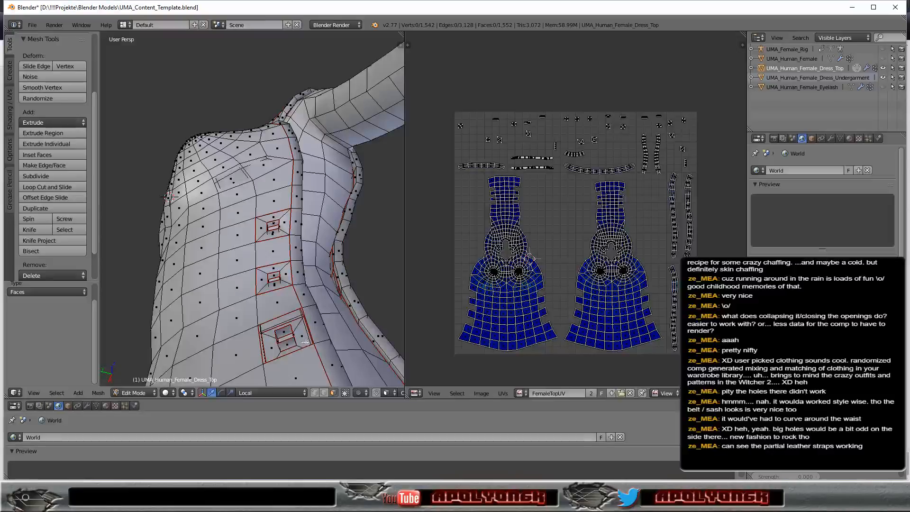
{"action": "key", "text": "l"}
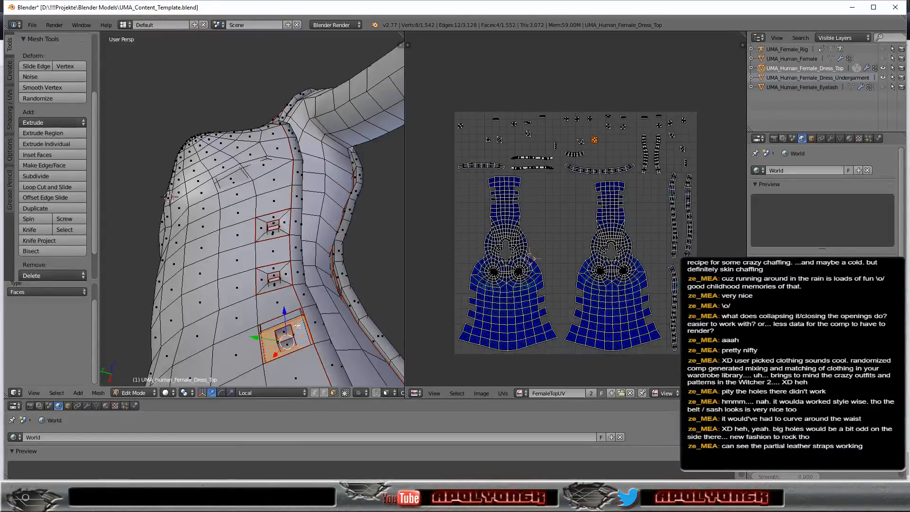
{"action": "key", "text": "x"}
{"action": "left_click", "coordinate": [299, 333]}
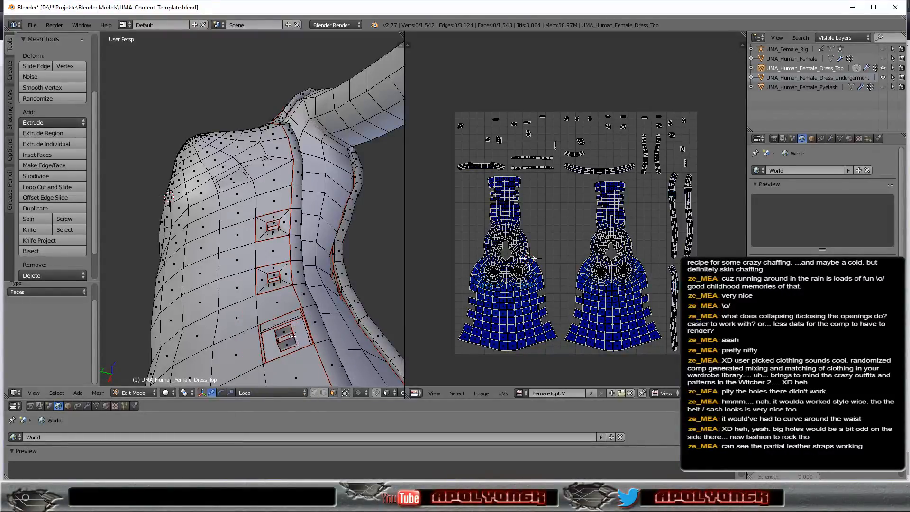
{"action": "key", "text": "l"}
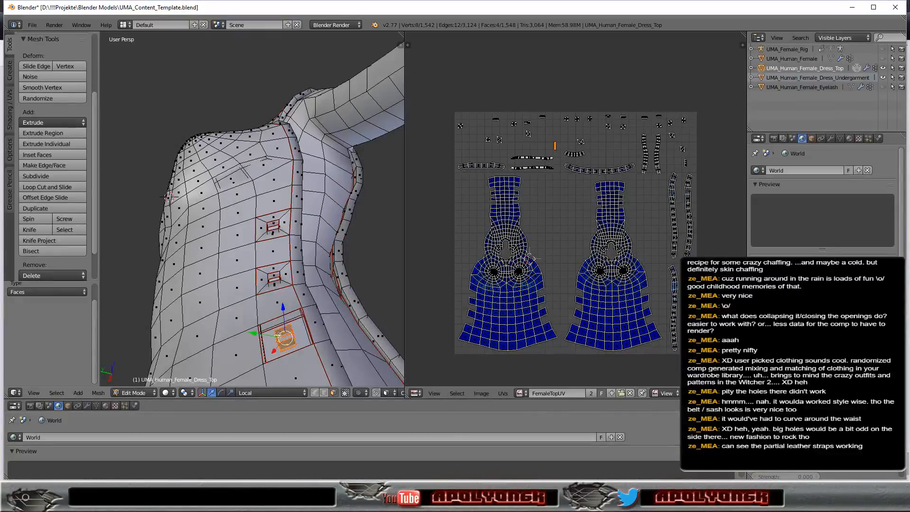
{"action": "key", "text": "x"}
{"action": "left_click", "coordinate": [318, 339]}
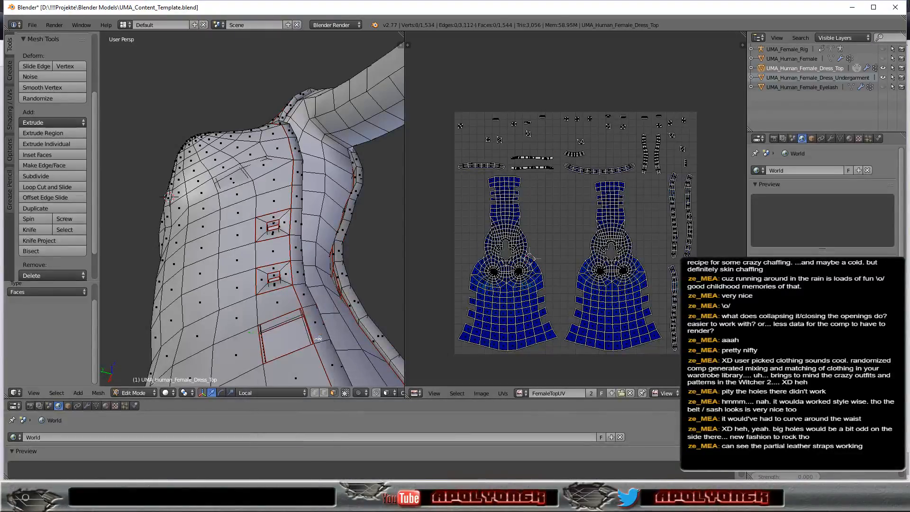
Step: Delete the outer of the two overlapping face rings around the middle eyelet on the front panel's side edge
{"action": "key", "text": "l"}
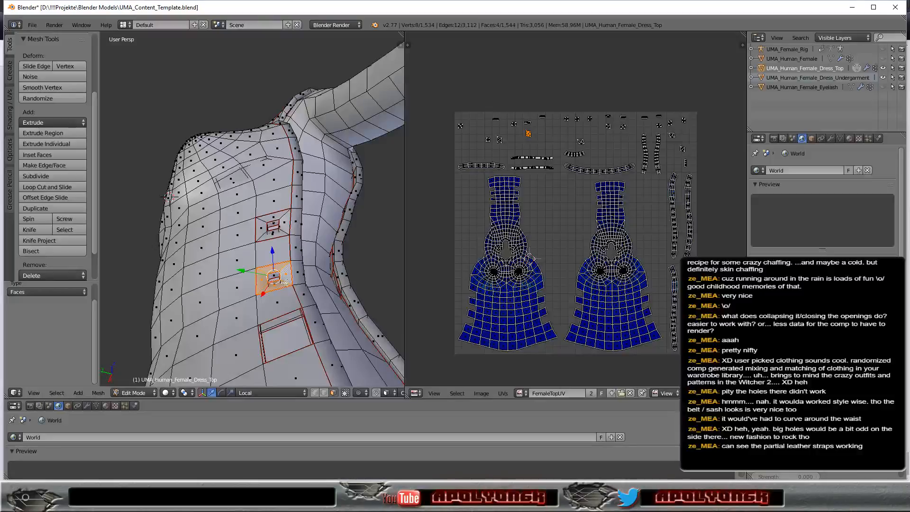
{"action": "key", "text": "x"}
{"action": "left_click", "coordinate": [280, 282]}
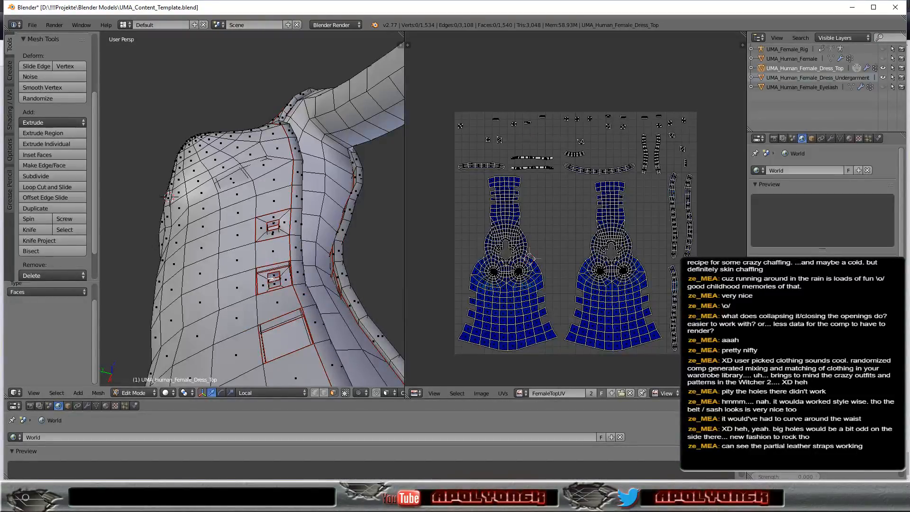
Step: Delete the inner rim and the remaining face ring of the middle eyelet on the front panel's side edge
{"action": "scroll", "coordinate": [272, 281], "scroll_direction": "up", "scroll_amount": 1}
{"action": "key", "text": "l"}
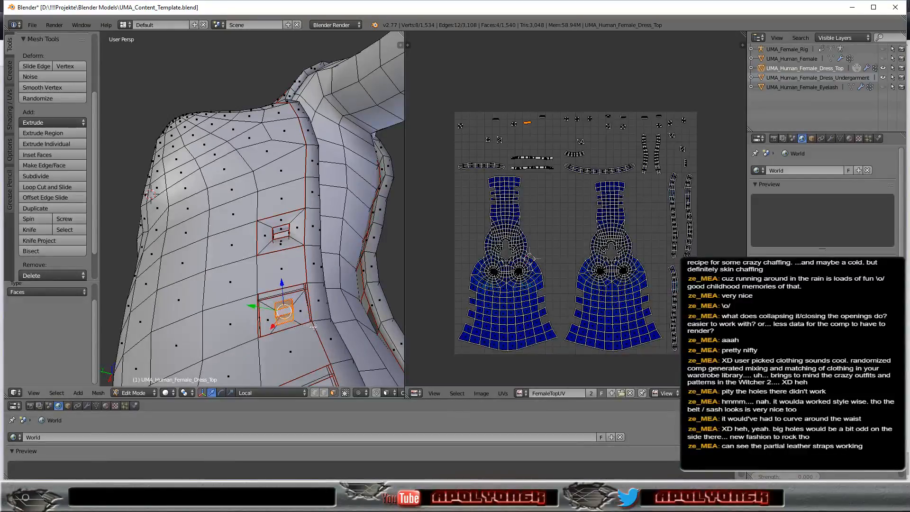
{"action": "key", "text": "x"}
{"action": "left_click", "coordinate": [299, 331]}
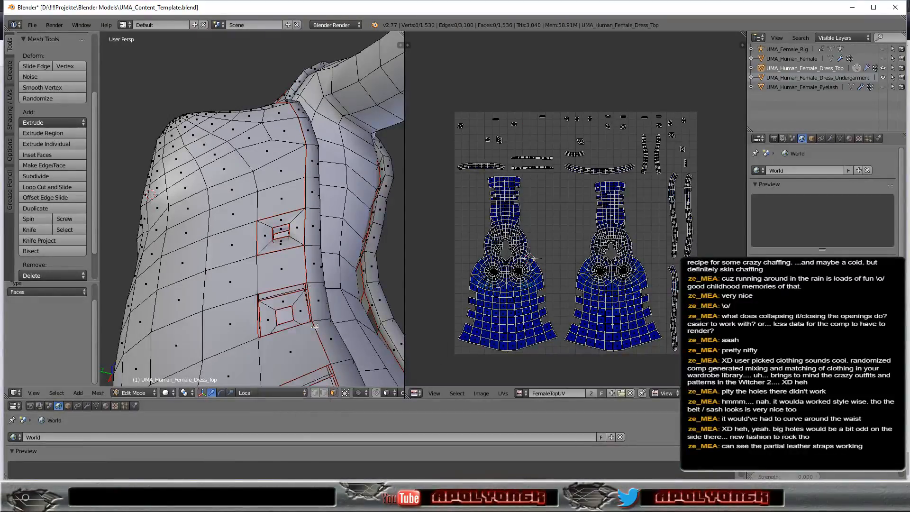
{"action": "key", "text": "l"}
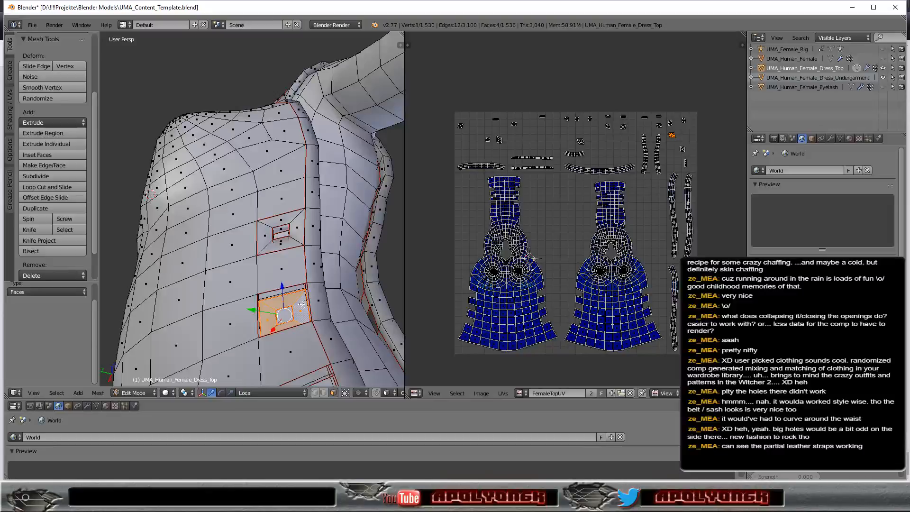
{"action": "key", "text": "x"}
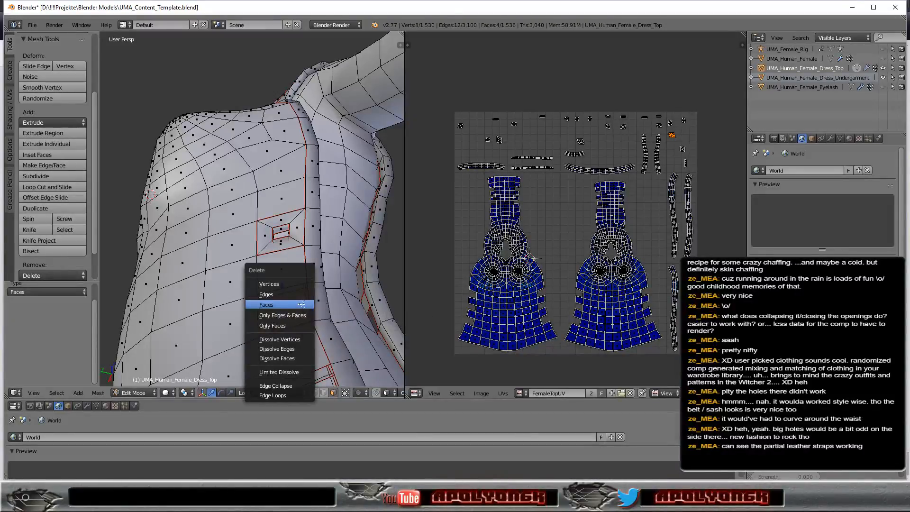
{"action": "left_click", "coordinate": [301, 305]}
Step: Delete both overlapping face rings around the uppermost eyelet on the front panel's side edge
{"action": "key", "text": "l"}
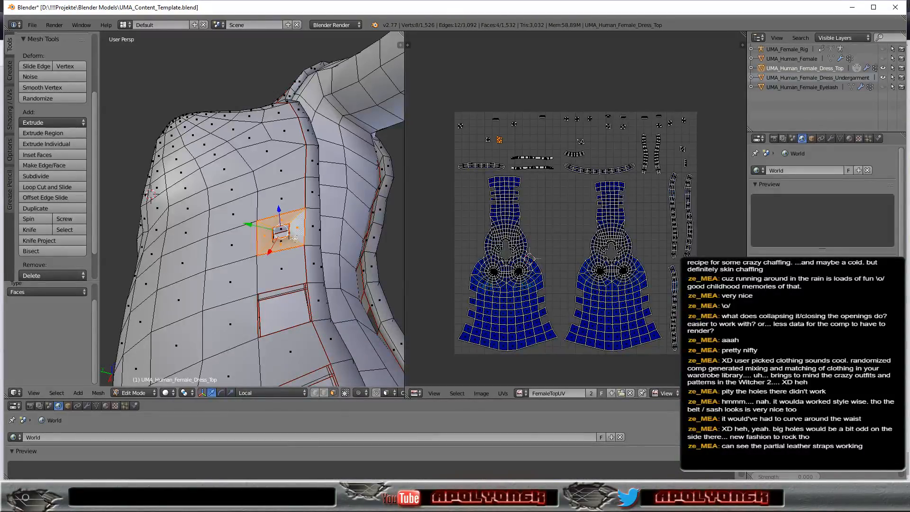
{"action": "key", "text": "x"}
{"action": "left_click", "coordinate": [295, 239]}
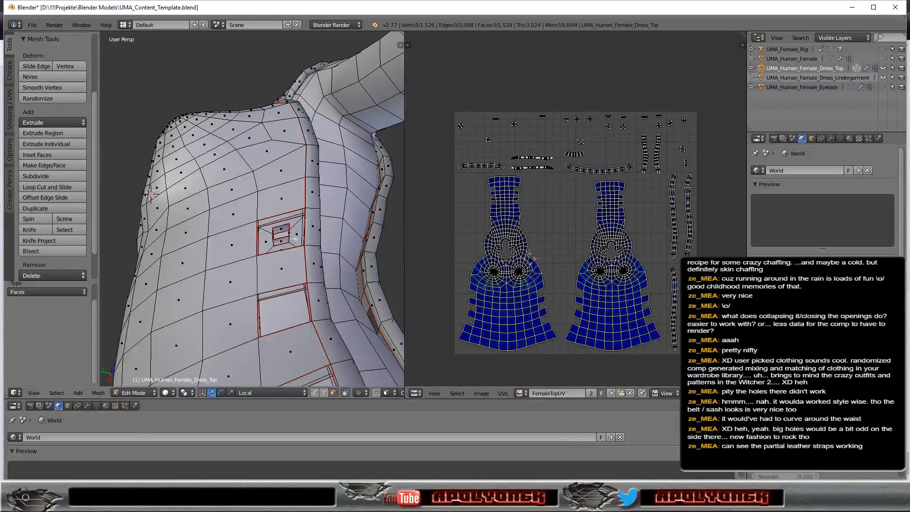
{"action": "key", "text": "l"}
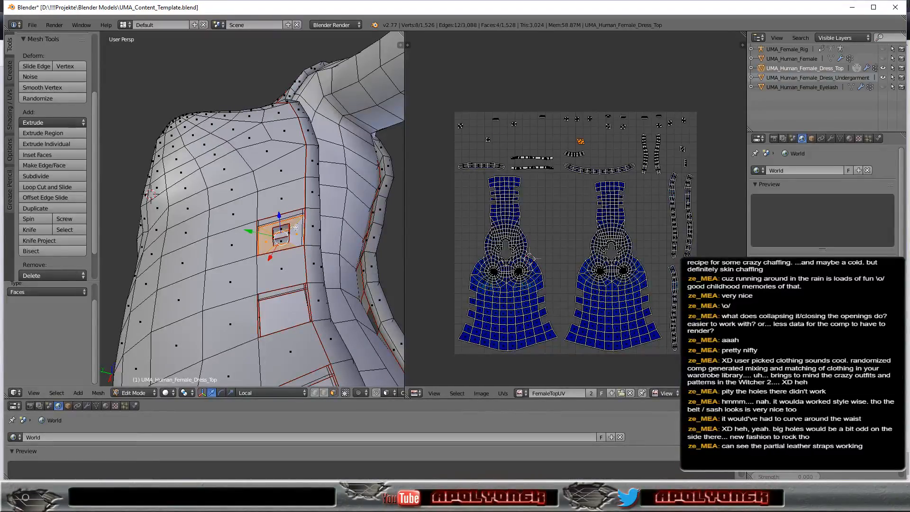
{"action": "key", "text": "x"}
{"action": "left_click", "coordinate": [285, 227]}
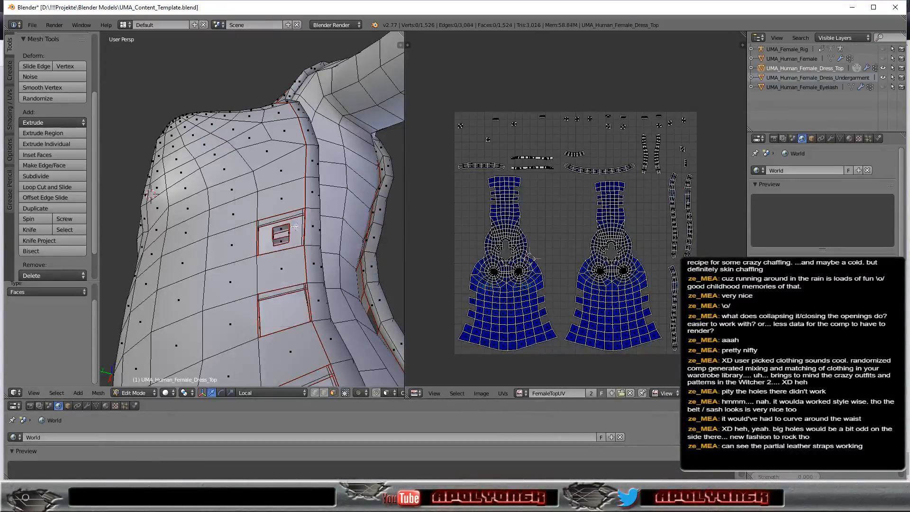
Step: Delete the inner rim of the uppermost eyelet on the front panel's side edge
{"action": "scroll", "coordinate": [283, 235], "scroll_direction": "up", "scroll_amount": 2}
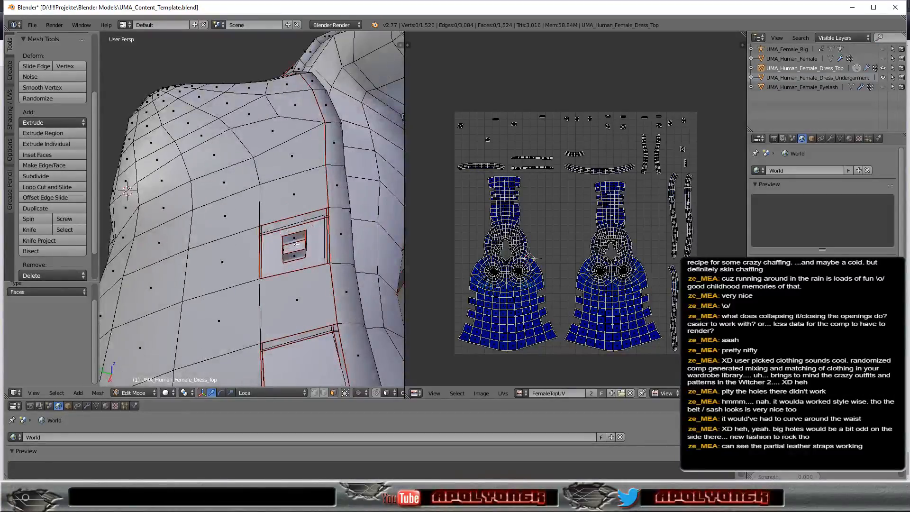
{"action": "scroll", "coordinate": [334, 255], "scroll_direction": "up", "scroll_amount": 2}
{"action": "key", "text": "l"}
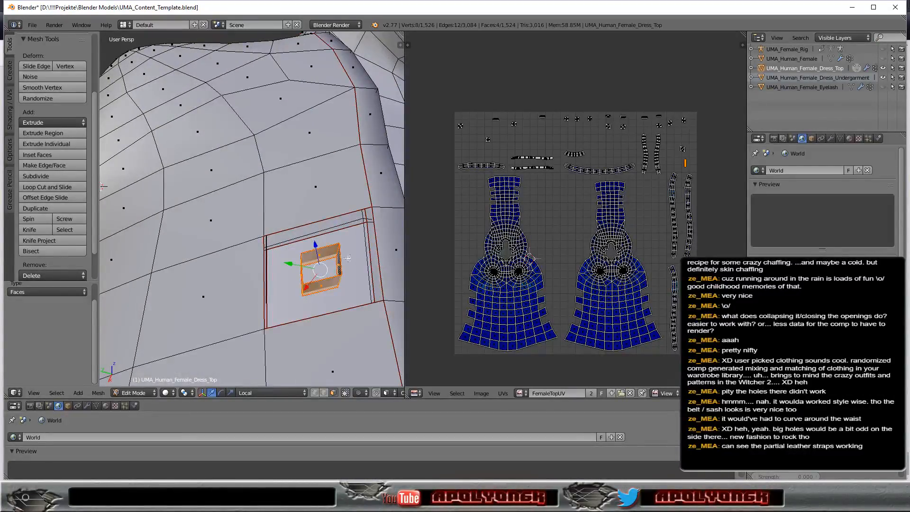
{"action": "key", "text": "x"}
{"action": "left_click", "coordinate": [306, 226]}
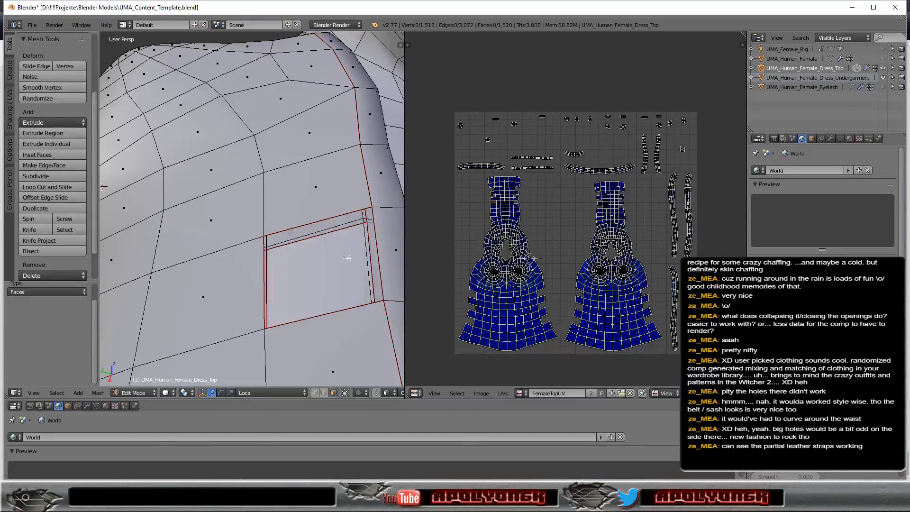
{"action": "scroll", "coordinate": [346, 260], "scroll_direction": "down", "scroll_amount": 5}
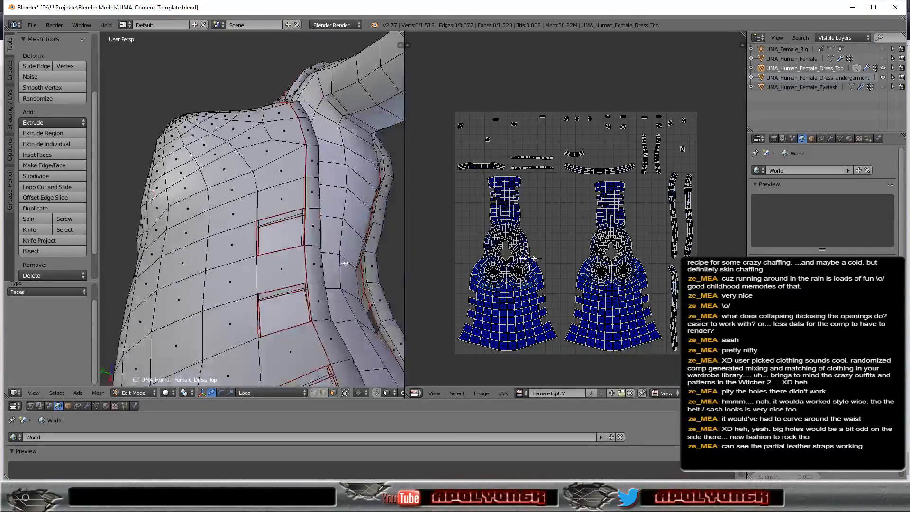
Step: Fill the inner-layer edge loop of the uppermost square opening on the back panel's side edge with a face
{"action": "middle_click_drag", "start_coordinate": [312, 258], "coordinate": [233, 266]}
{"action": "scroll", "coordinate": [262, 283], "scroll_direction": "up", "scroll_amount": 2}
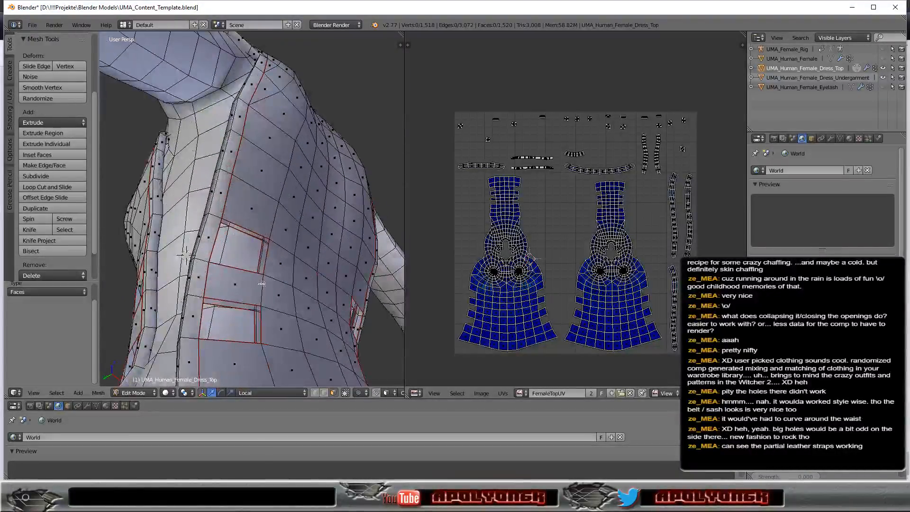
{"action": "left_click", "coordinate": [324, 393]}
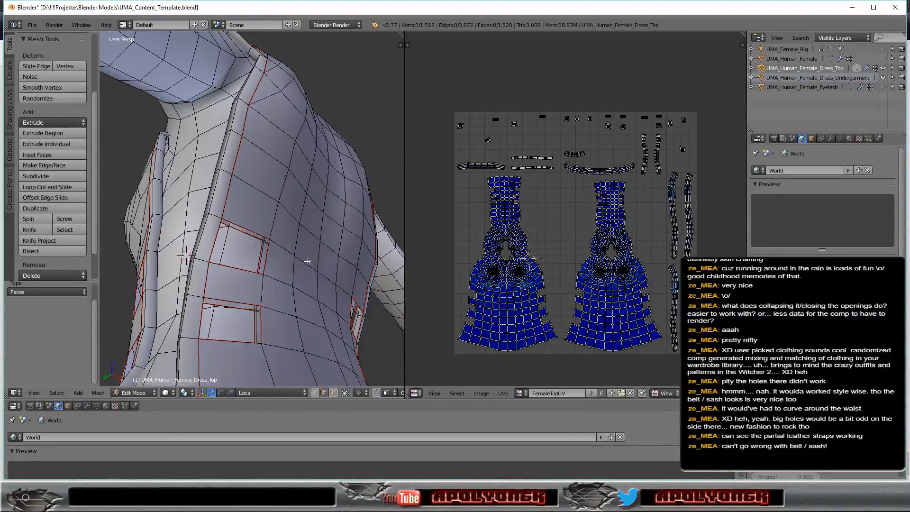
{"action": "right_click", "coordinate": [252, 236], "text": "alt"}
{"action": "scroll", "coordinate": [253, 237], "scroll_direction": "up", "scroll_amount": 4}
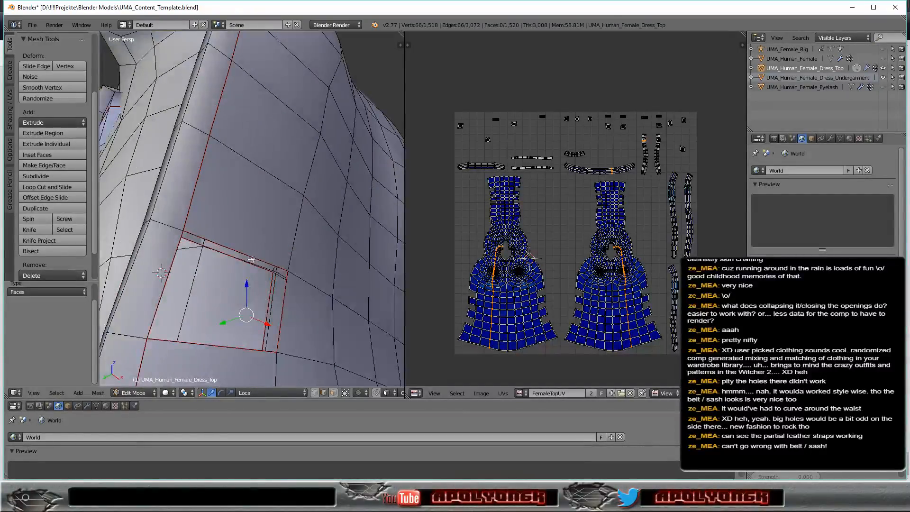
{"action": "right_click", "coordinate": [225, 253], "text": "alt"}
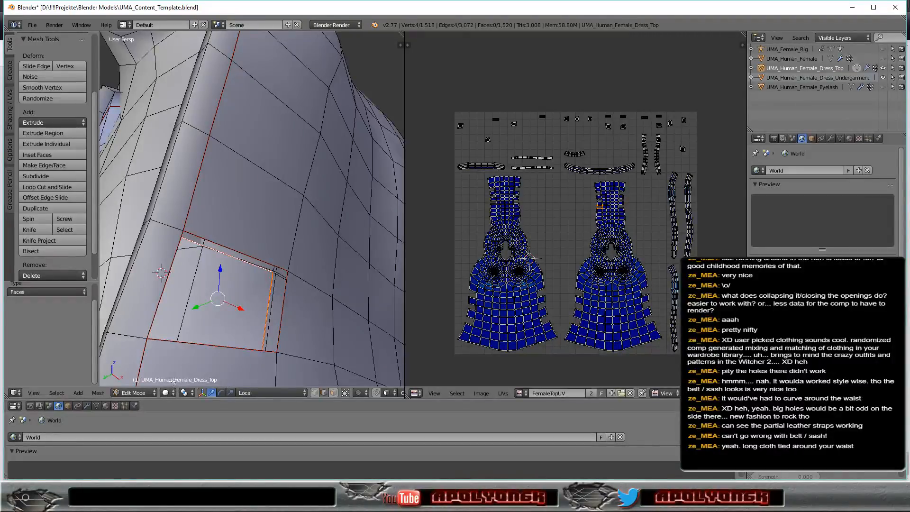
{"action": "key", "text": "f"}
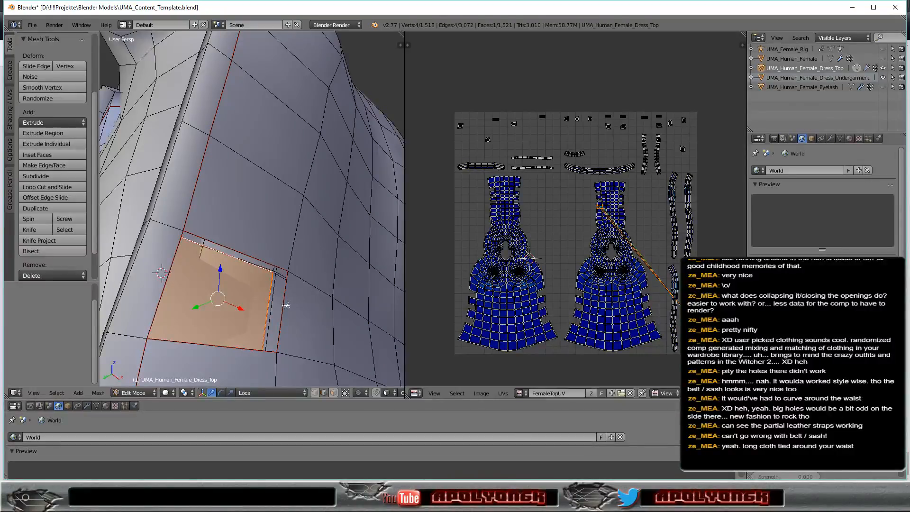
Step: Fill the outer-layer edge loop of the same uppermost opening on the back panel with a face
{"action": "mouse_move", "coordinate": [287, 305]}
{"action": "middle_mouse_down"}
{"action": "mouse_move", "coordinate": [311, 308]}
{"action": "mouse_move", "coordinate": [293, 306]}
{"action": "middle_mouse_up"}
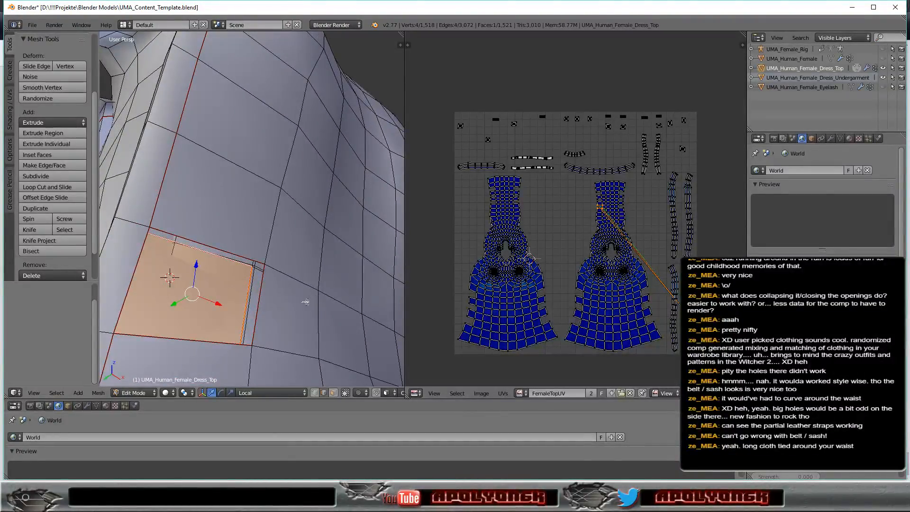
{"action": "right_click", "coordinate": [260, 302], "text": "alt"}
{"action": "key", "text": "f"}
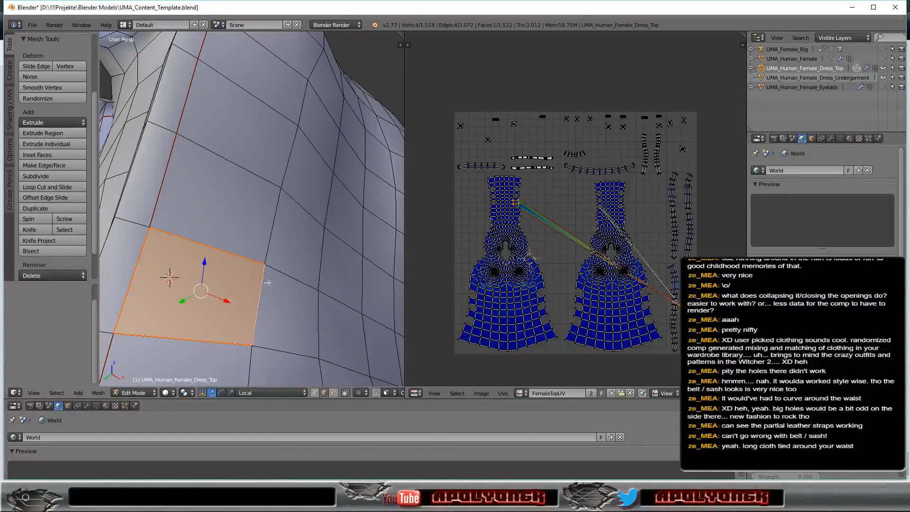
Step: Clear the seams from the upper, lower and inward side edges of the filled outer face on the back panel
{"action": "right_click", "coordinate": [252, 259]}
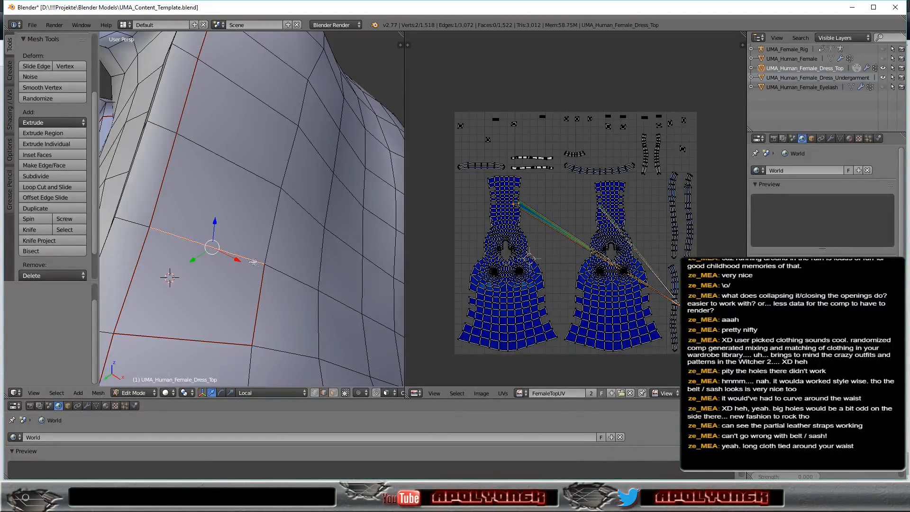
{"action": "right_click", "coordinate": [260, 305], "text": "shift"}
{"action": "right_click", "coordinate": [239, 346], "text": "shift"}
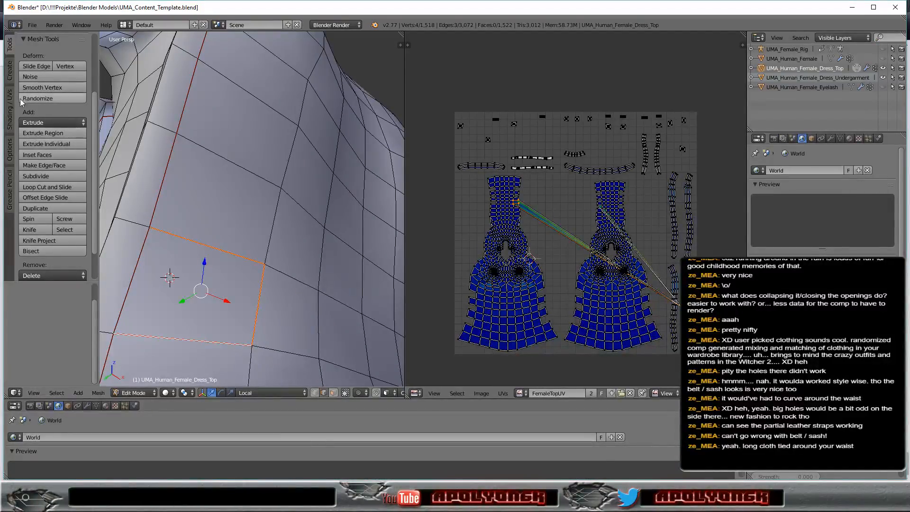
{"action": "left_click", "coordinate": [10, 118]}
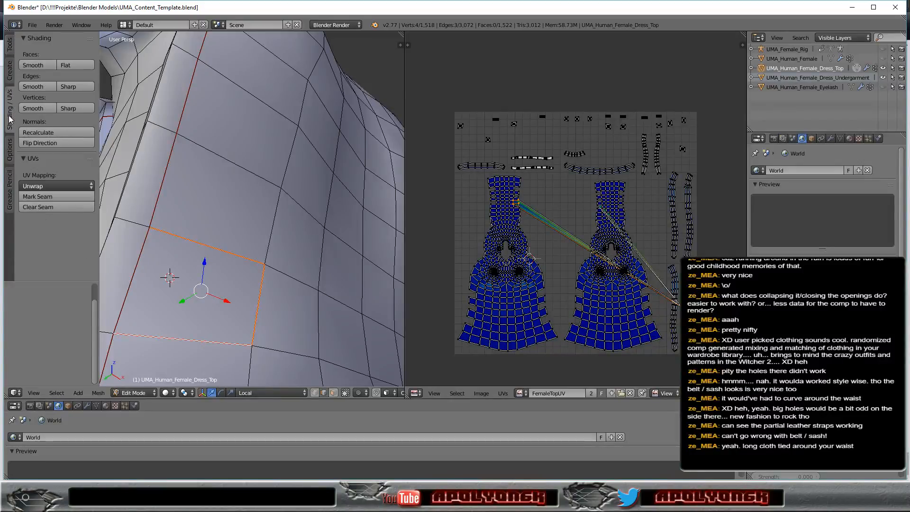
{"action": "left_click", "coordinate": [51, 206]}
Step: Hide the undergarment mesh and clear the seams from the three matching edges around the filled face on the back panel's inner layer
{"action": "middle_click_drag", "start_coordinate": [220, 292], "coordinate": [250, 287]}
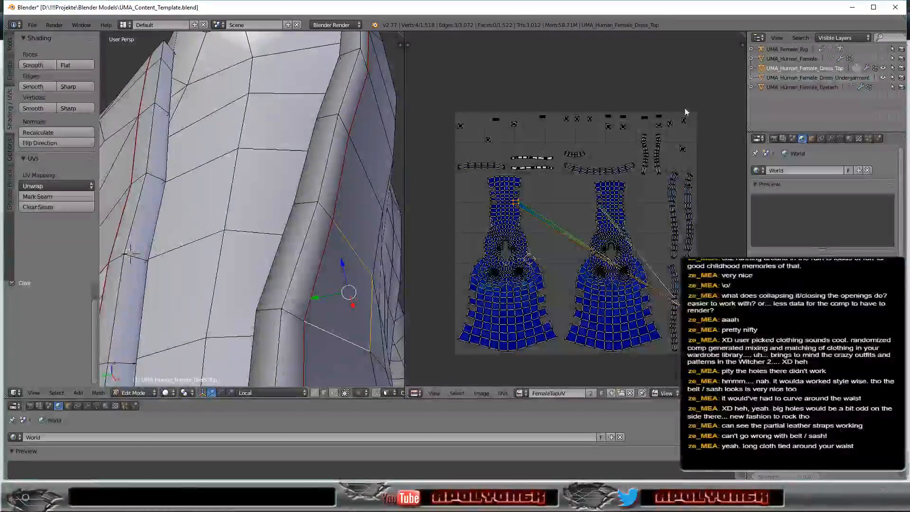
{"action": "left_click", "coordinate": [882, 76]}
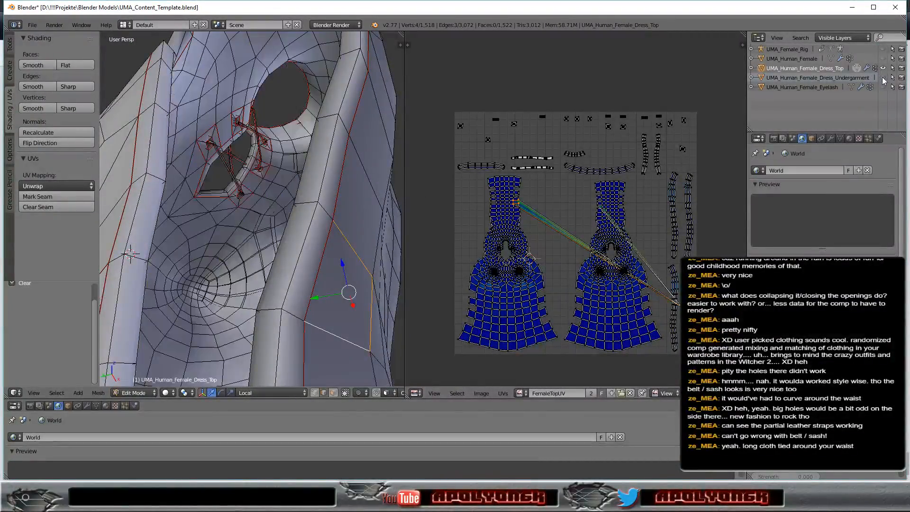
{"action": "middle_click_drag", "start_coordinate": [355, 295], "coordinate": [385, 293]}
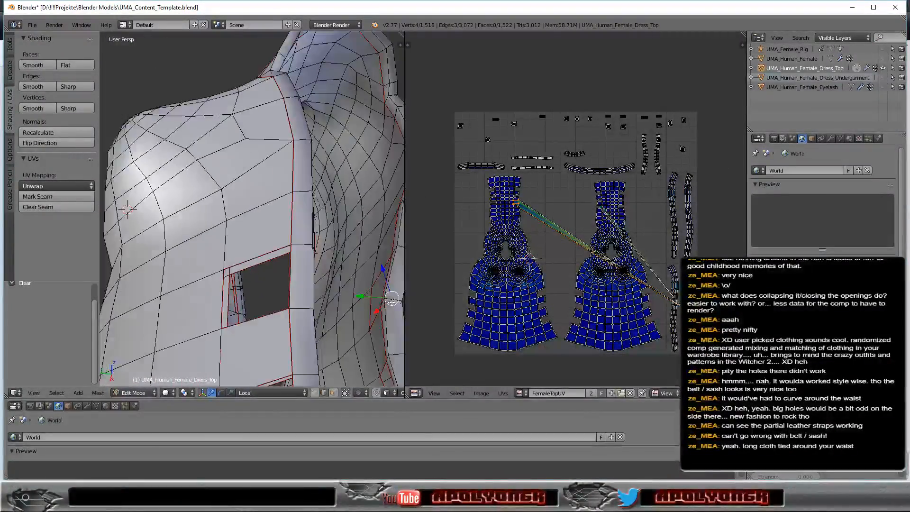
{"action": "right_click", "coordinate": [376, 280]}
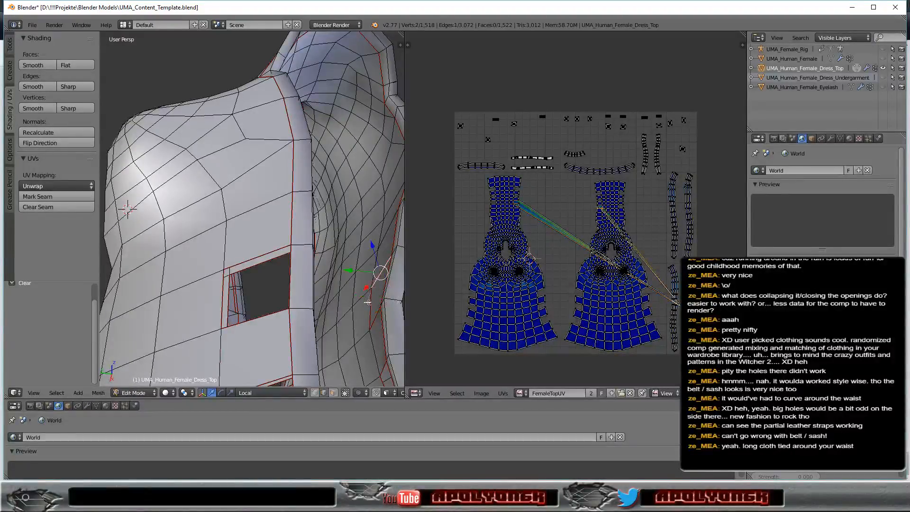
{"action": "right_click", "coordinate": [371, 302], "text": "shift"}
{"action": "right_click", "coordinate": [375, 318], "text": "shift"}
{"action": "left_click", "coordinate": [51, 209]}
Step: Clear the seams from the upper, side and lower edges around the two remaining openings on the back panel's side edge
{"action": "middle_click_drag", "start_coordinate": [337, 243], "coordinate": [251, 302]}
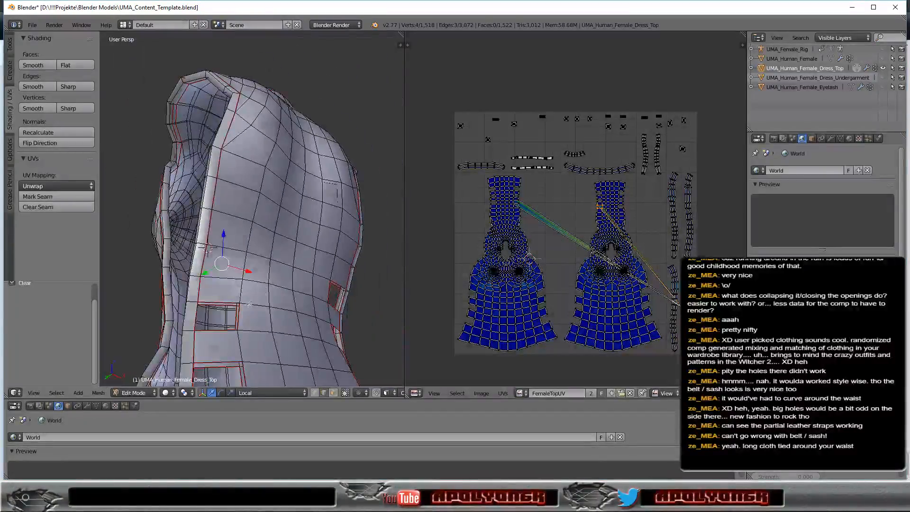
{"action": "right_click", "coordinate": [228, 302]}
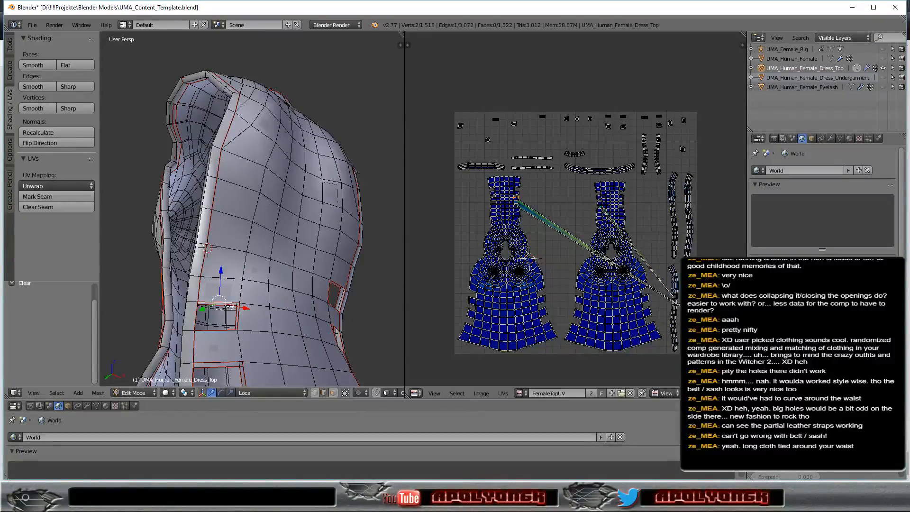
{"action": "right_click", "coordinate": [239, 317], "text": "shift"}
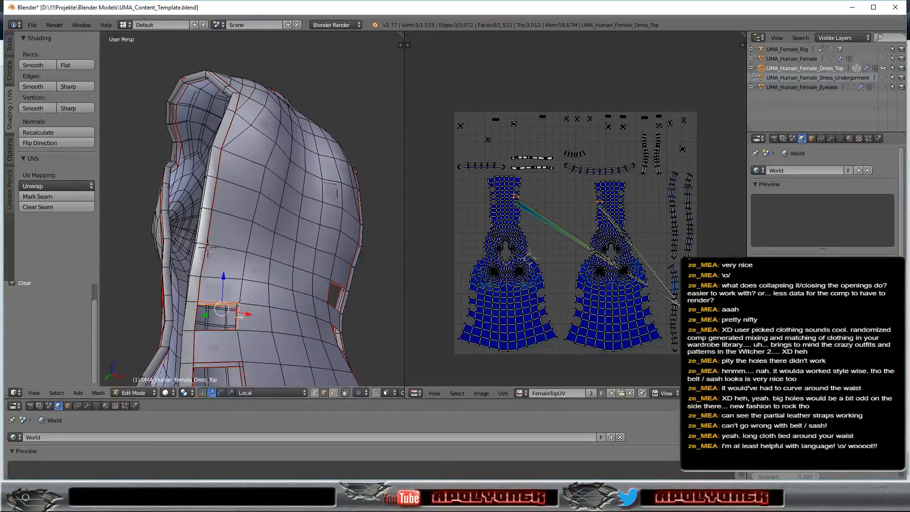
{"action": "right_click", "coordinate": [236, 318], "text": "shift"}
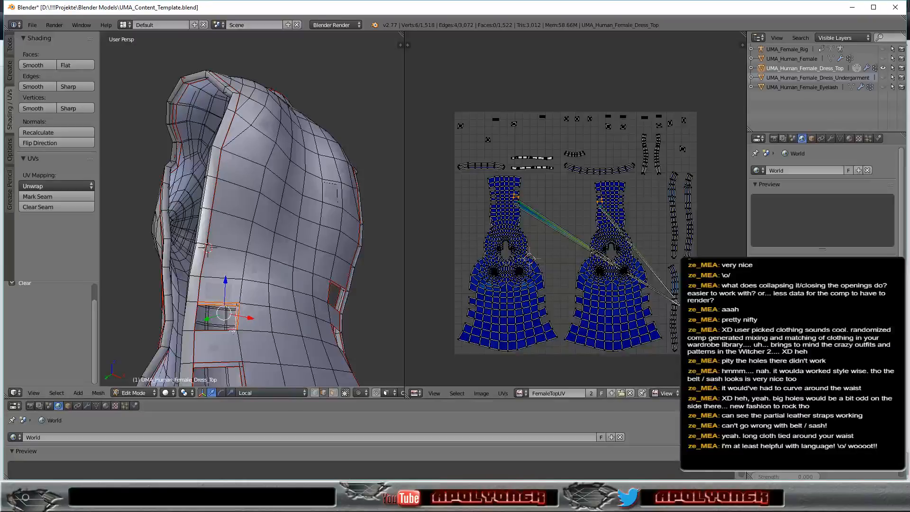
{"action": "right_click", "coordinate": [230, 331], "text": "shift"}
{"action": "right_click", "coordinate": [234, 364], "text": "shift"}
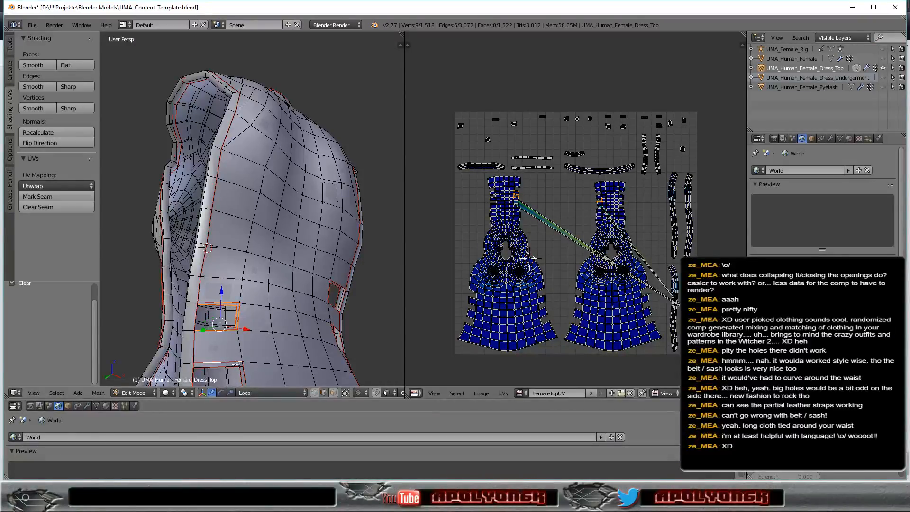
{"action": "right_click", "coordinate": [244, 372], "text": "shift"}
{"action": "right_click", "coordinate": [241, 374], "text": "shift"}
{"action": "right_click", "coordinate": [223, 367], "text": "shift"}
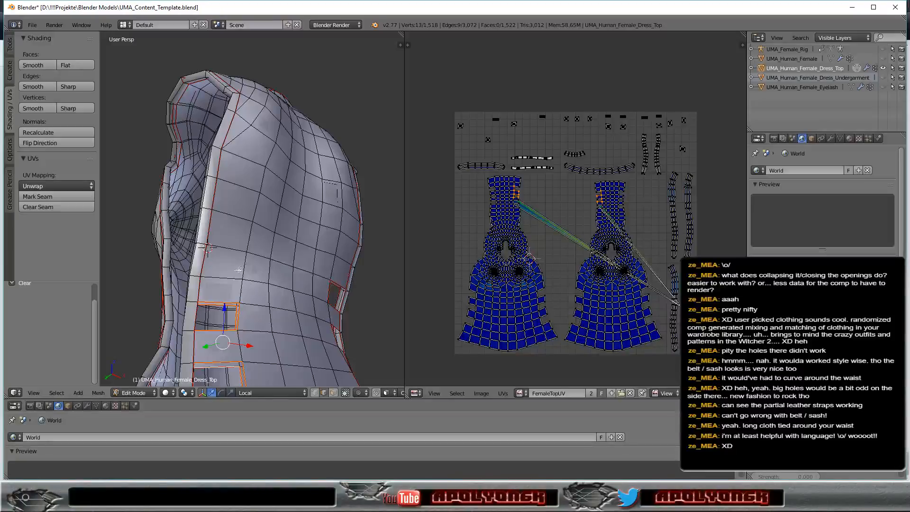
{"action": "middle_click_drag", "start_coordinate": [244, 276], "coordinate": [260, 346]}
{"action": "right_click", "coordinate": [255, 345], "text": "shift"}
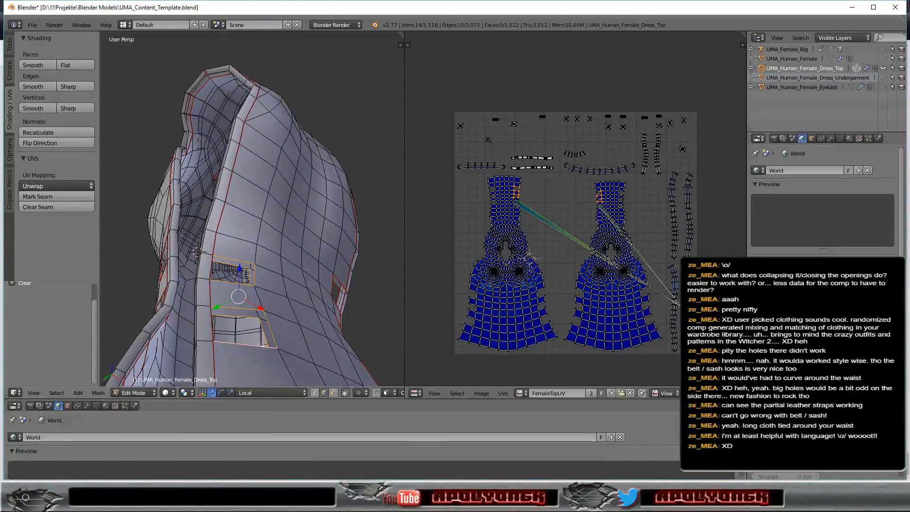
{"action": "left_click", "coordinate": [48, 209]}
Step: Clear the seams from the inner-layer edges around the two remaining openings on the back panel's side edge
{"action": "middle_click_drag", "start_coordinate": [269, 335], "coordinate": [114, 272]}
{"action": "right_click", "coordinate": [366, 268], "text": "shift"}
{"action": "scroll", "coordinate": [381, 290], "scroll_direction": "down", "scroll_amount": 2}
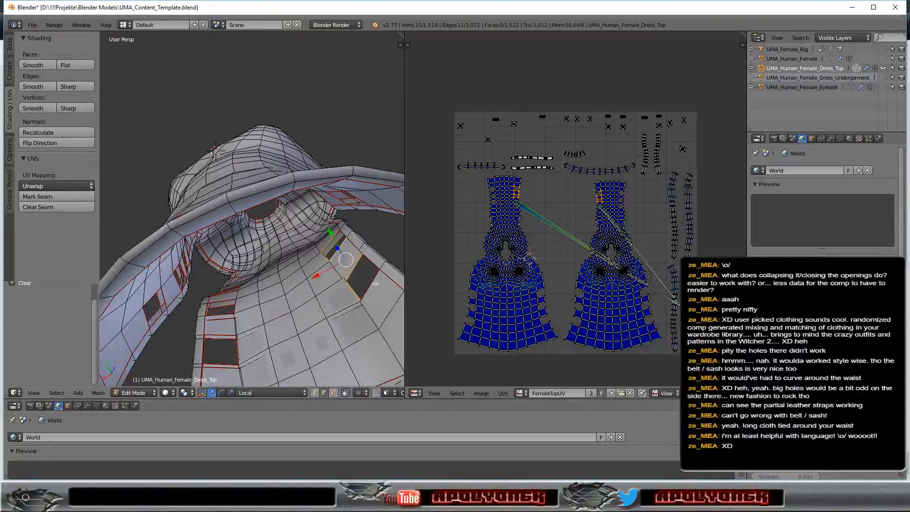
{"action": "right_click", "coordinate": [369, 283]}
{"action": "right_click", "coordinate": [336, 254], "text": "shift"}
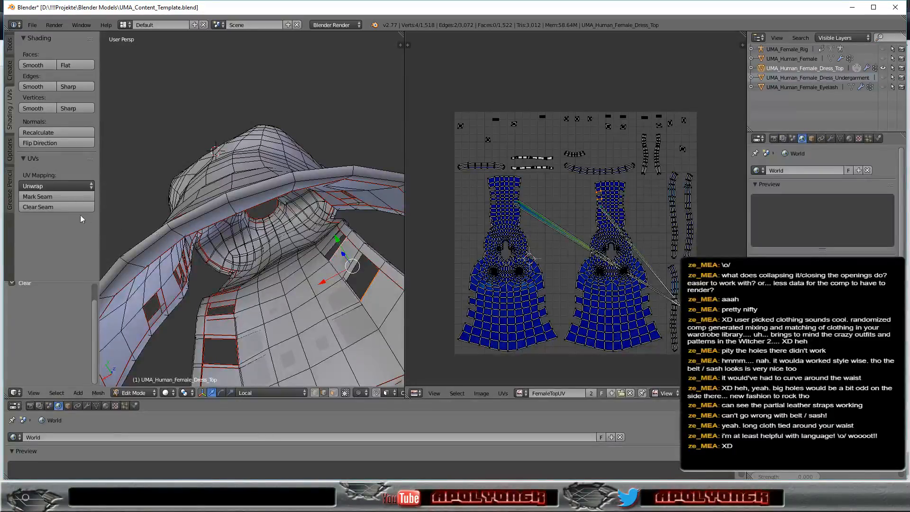
Step: Fill the outer-layer edge loop of the upper remaining opening on the back panel with a face
{"action": "middle_click_drag", "start_coordinate": [299, 292], "coordinate": [161, 352]}
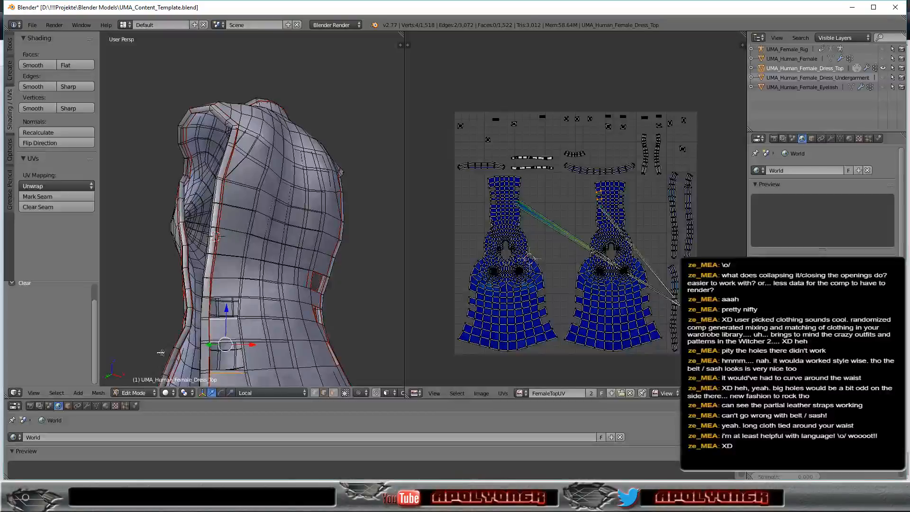
{"action": "scroll", "coordinate": [249, 325], "scroll_direction": "up", "scroll_amount": 2}
{"action": "middle_click_drag", "start_coordinate": [249, 342], "coordinate": [262, 325]}
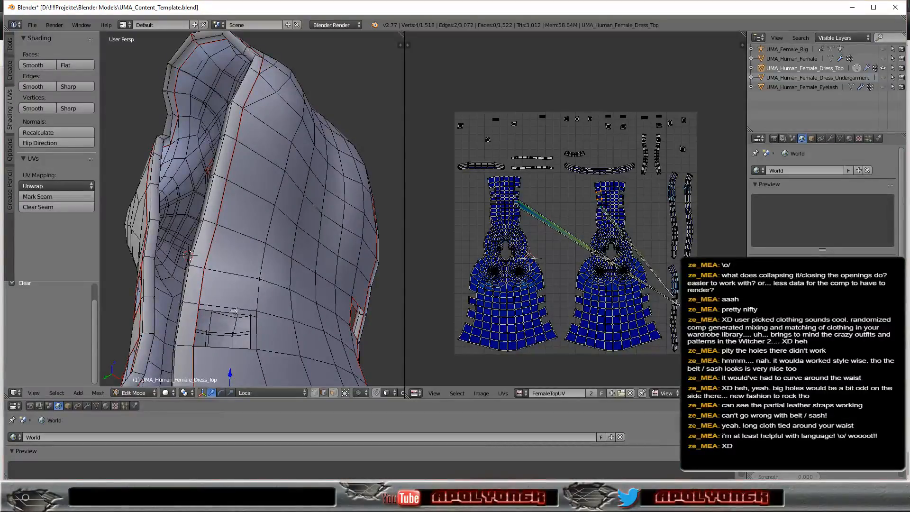
{"action": "key", "text": "f"}
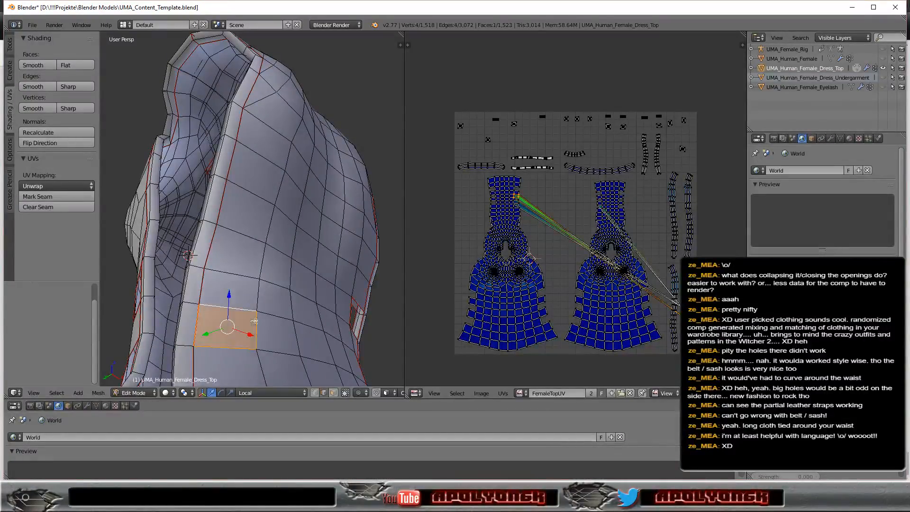
Step: Fill the inner-layer edge loop of the lower remaining opening on the back panel with a face
{"action": "middle_click_drag", "start_coordinate": [283, 343], "coordinate": [212, 309]}
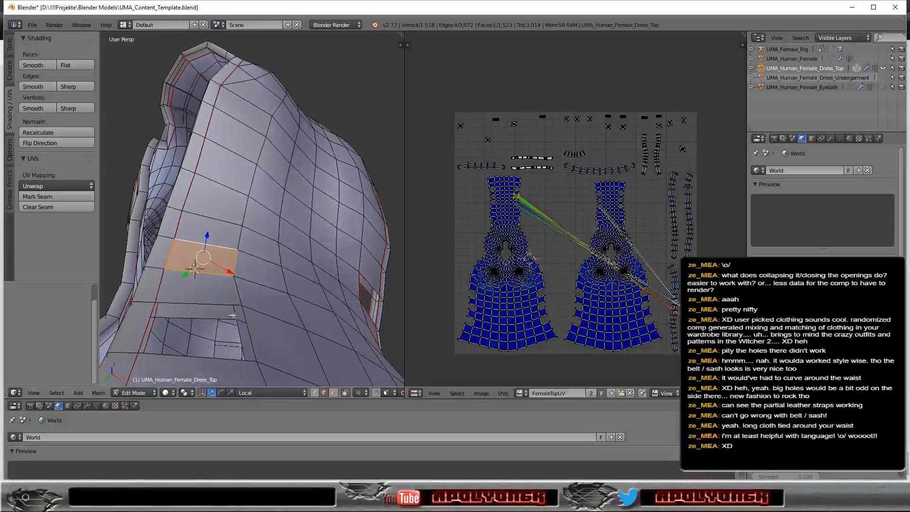
{"action": "right_click", "coordinate": [211, 305]}
{"action": "right_click", "coordinate": [210, 318]}
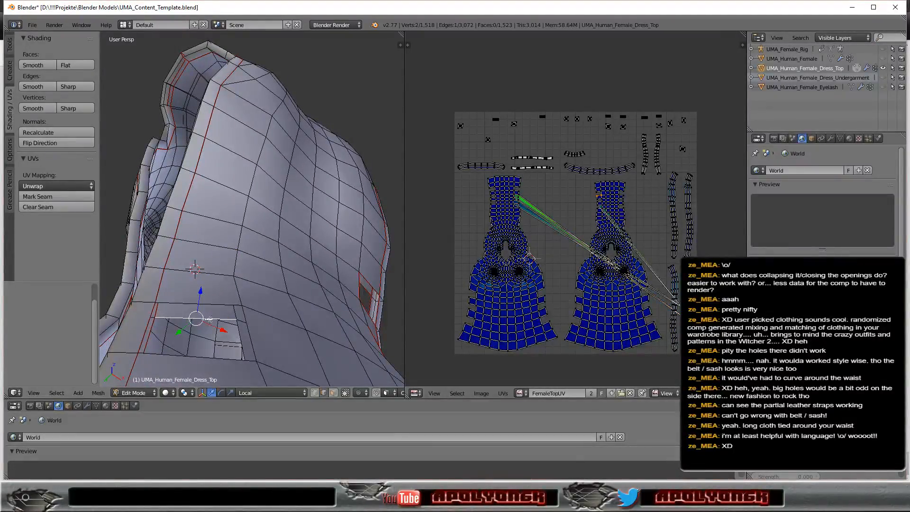
{"action": "right_click", "coordinate": [209, 319], "text": "alt"}
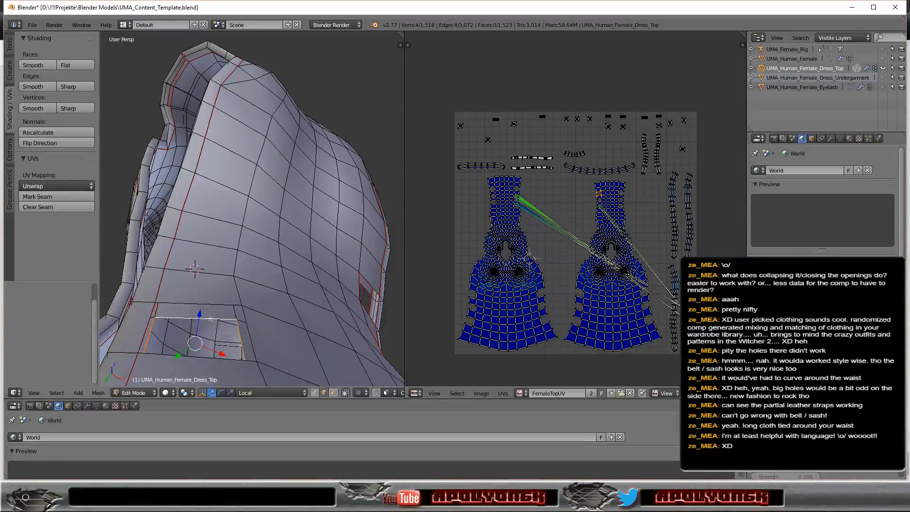
{"action": "key", "text": "f"}
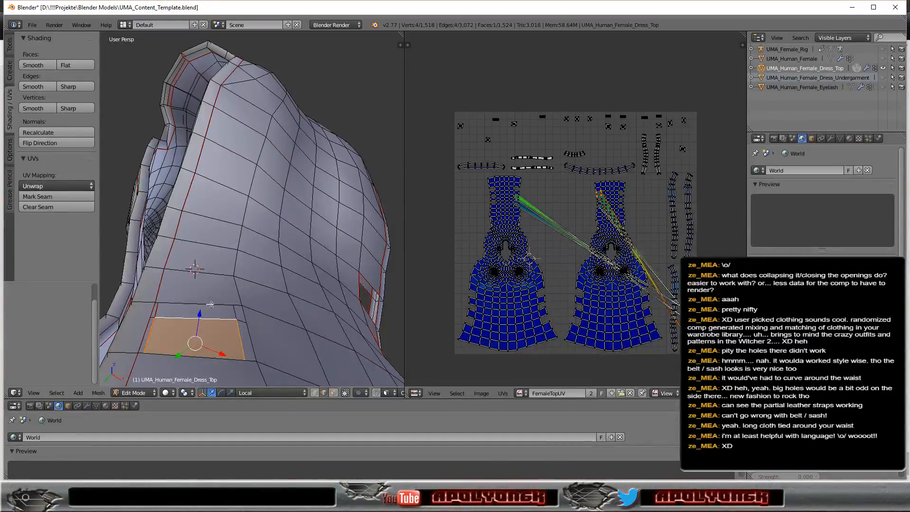
Step: Fill the outer-layer edge loop of the same lower opening on the back panel with a face
{"action": "right_click", "coordinate": [210, 304]}
{"action": "right_click", "coordinate": [211, 305], "text": "alt"}
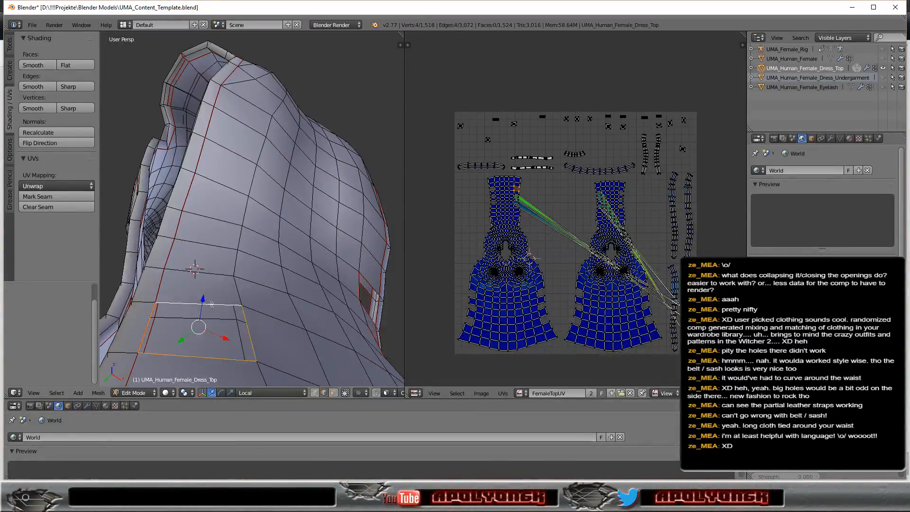
{"action": "key", "text": "f"}
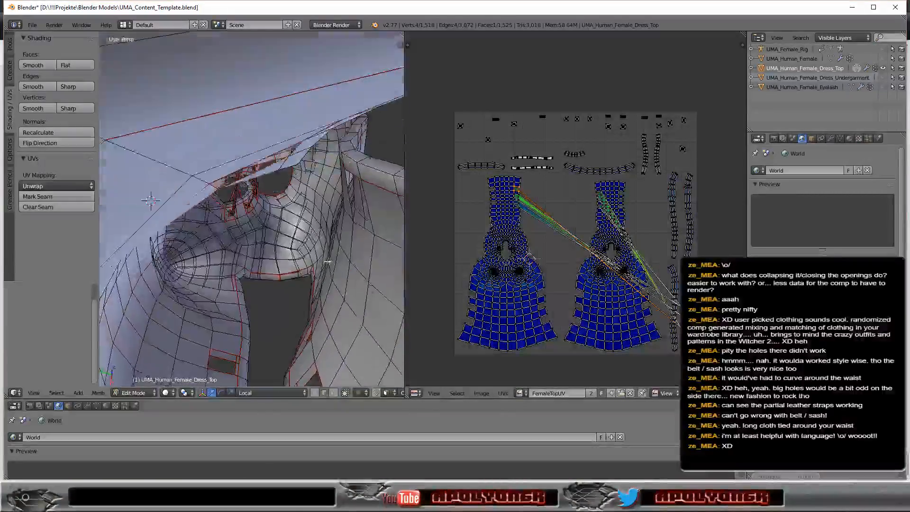